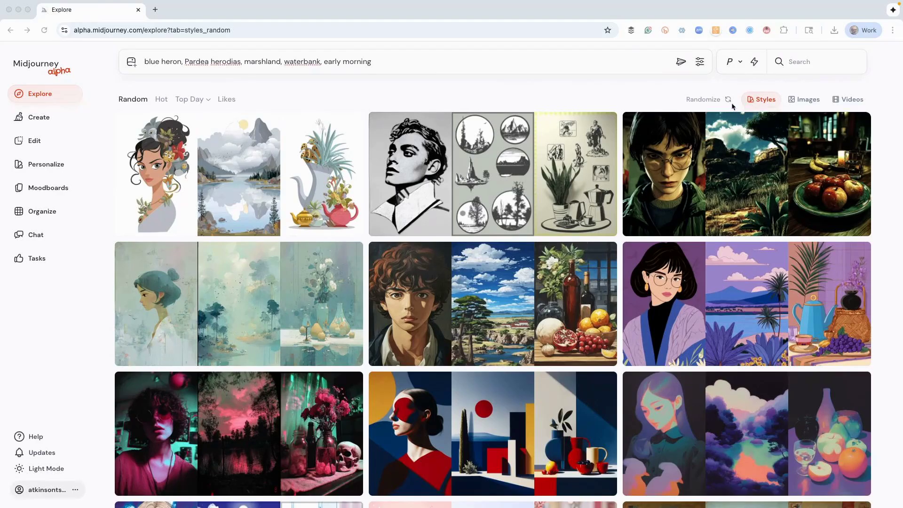
Search the style gallery for 'watercolor' and try the heron prompt in two watercolor styles.
{"action": "left_click", "coordinate": [822, 59]}
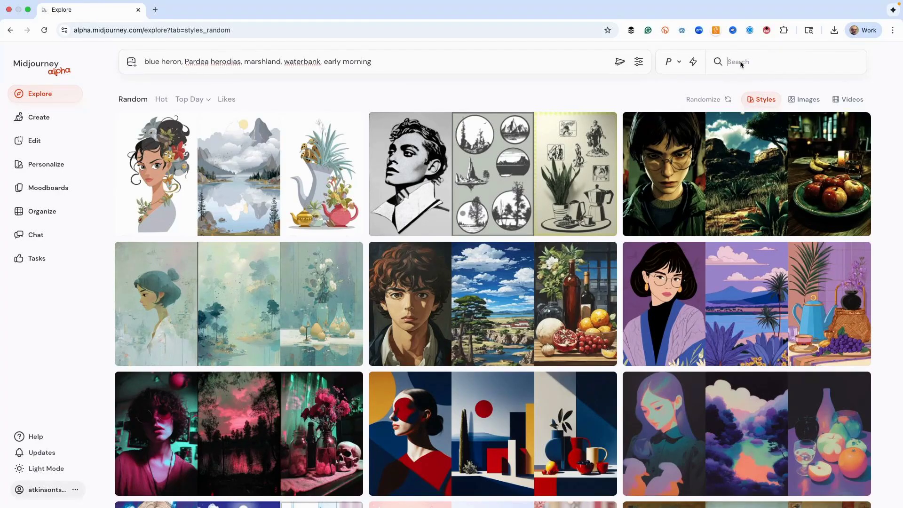
{"action": "type", "text": "water"}
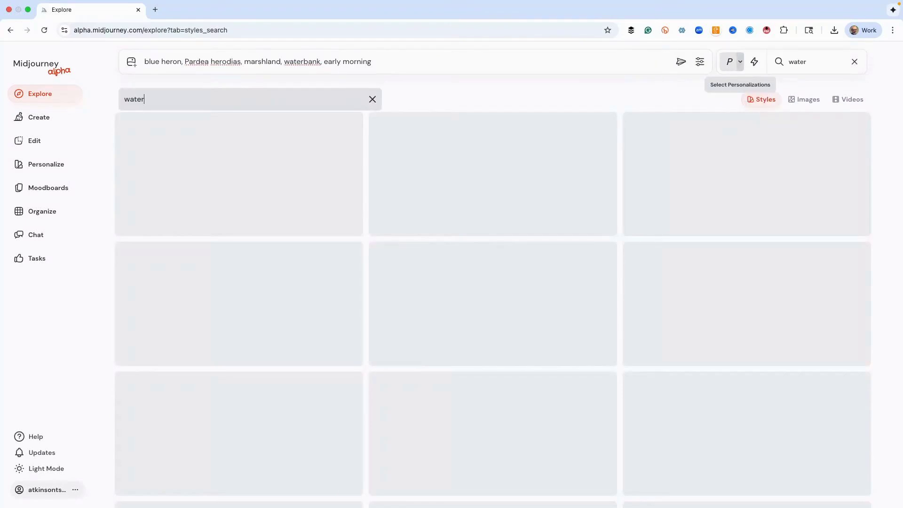
{"action": "type", "text": "color"}
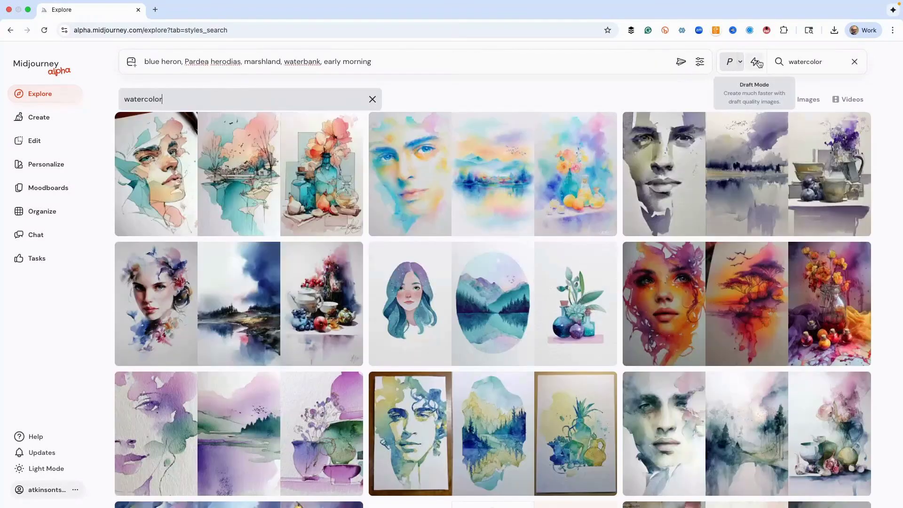
{"action": "scroll", "coordinate": [555, 199], "scroll_direction": "down", "scroll_amount": 2}
{"action": "scroll", "coordinate": [555, 199], "scroll_direction": "down", "scroll_amount": 10}
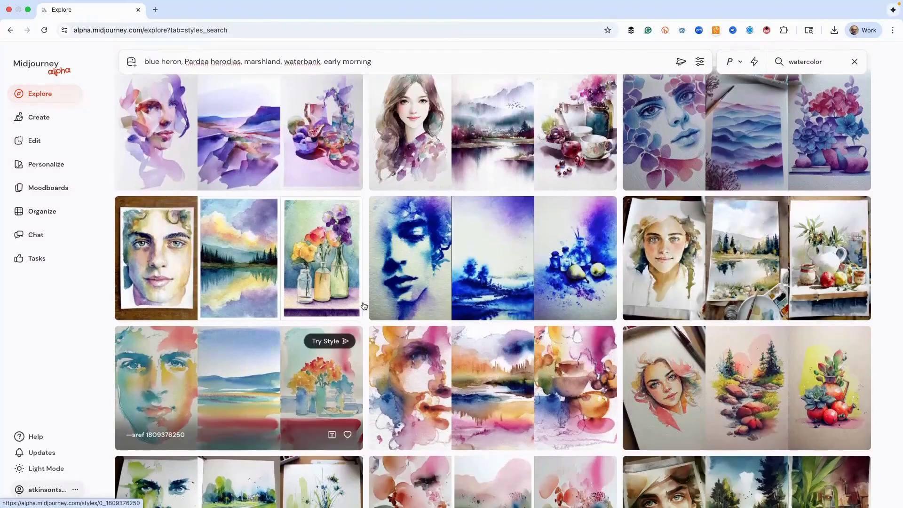
{"action": "mouse_move", "coordinate": [499, 262]}
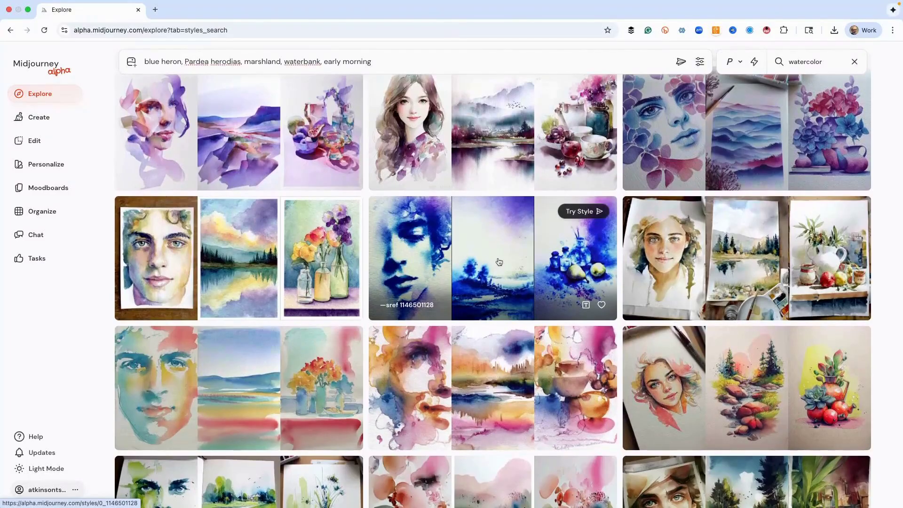
{"action": "left_click", "coordinate": [577, 217]}
{"action": "scroll", "coordinate": [575, 217], "scroll_direction": "down", "scroll_amount": 10}
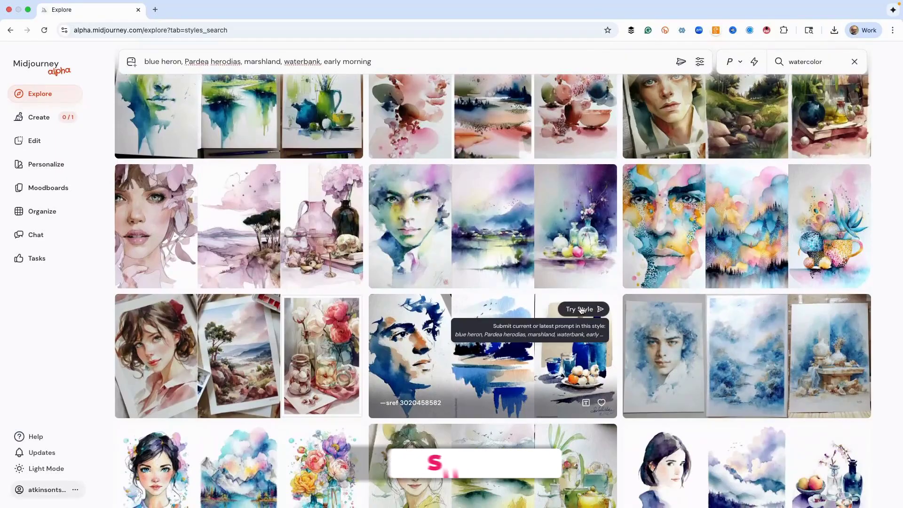
{"action": "left_click", "coordinate": [578, 309]}
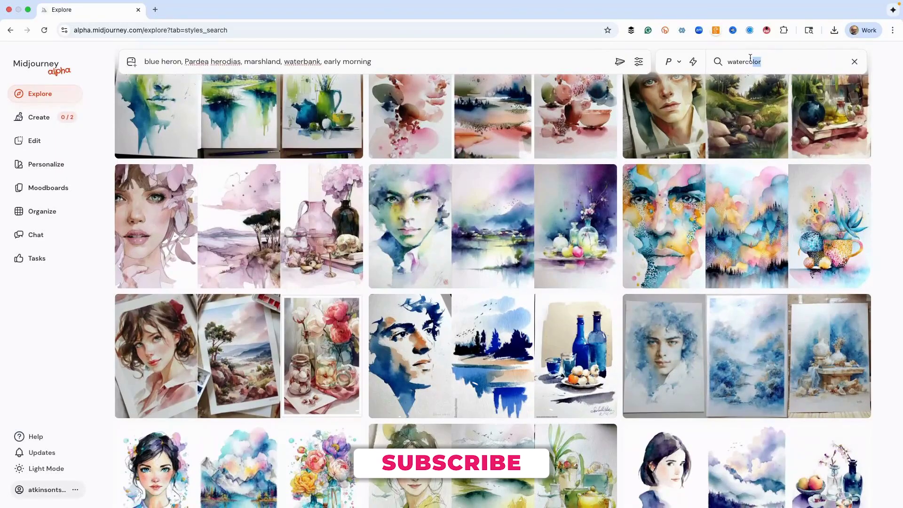
{"action": "left_click", "coordinate": [718, 63]}
Search styles for 'graphic' and try the heron prompt in the blue halftone style.
{"action": "type", "text": "graphic"}
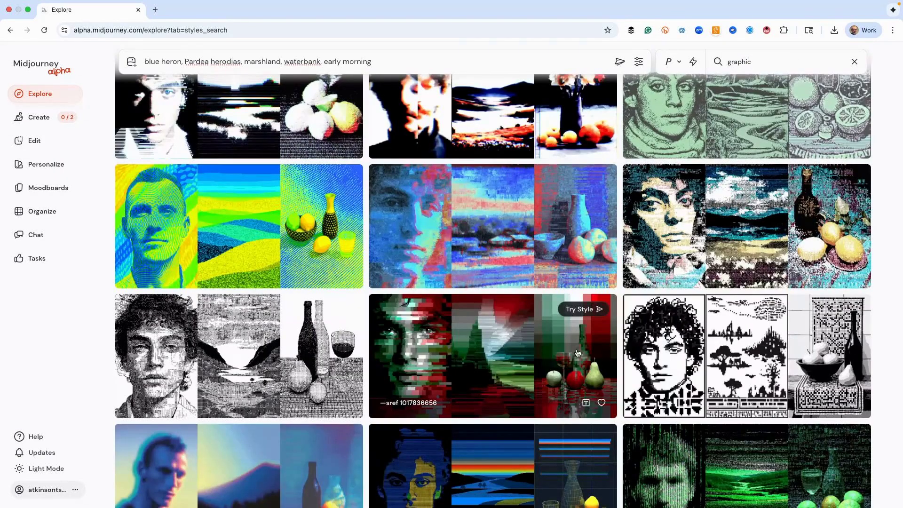
{"action": "scroll", "coordinate": [583, 329], "scroll_direction": "down", "scroll_amount": 5}
{"action": "scroll", "coordinate": [581, 355], "scroll_direction": "down", "scroll_amount": 6}
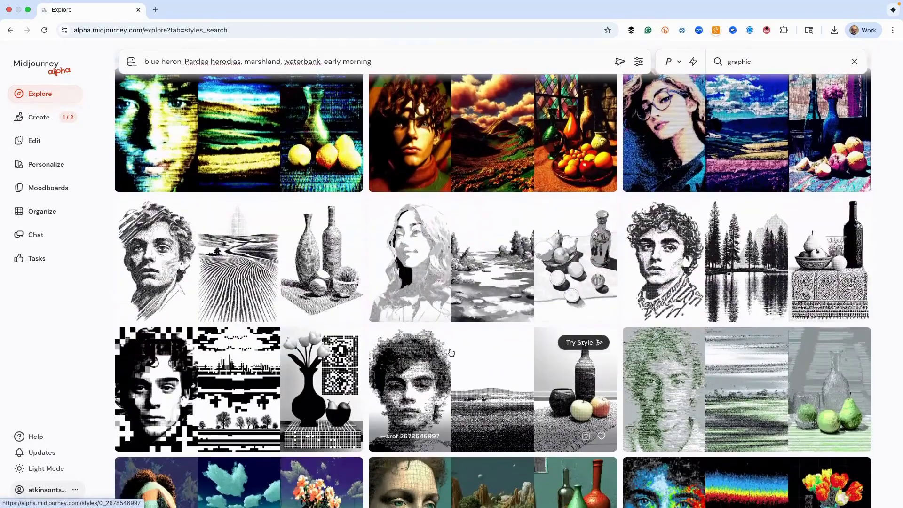
{"action": "scroll", "coordinate": [451, 354], "scroll_direction": "down", "scroll_amount": 7}
{"action": "left_click", "coordinate": [583, 269]}
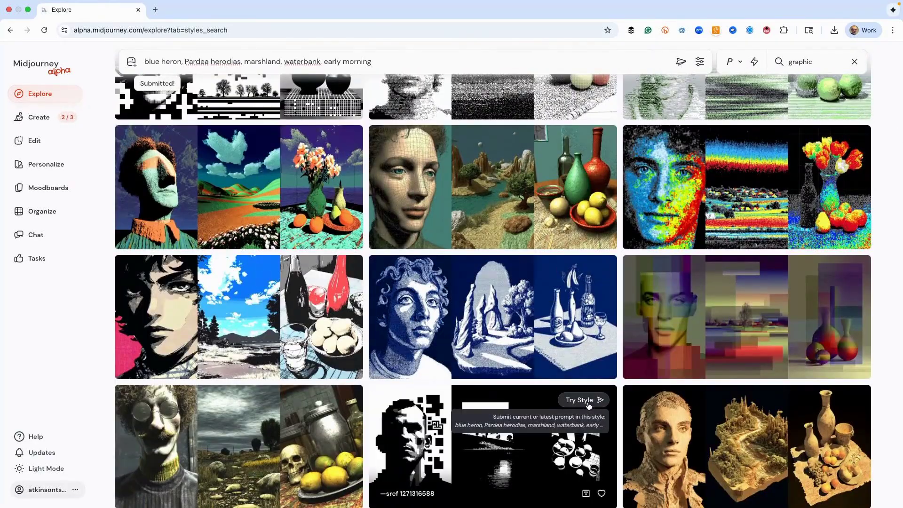
Search styles for 'colored pencil' and try the heron prompt in colored-pencil styles.
{"action": "left_click", "coordinate": [805, 61]}
{"action": "left_click_drag", "start_coordinate": [806, 62], "coordinate": [721, 64]}
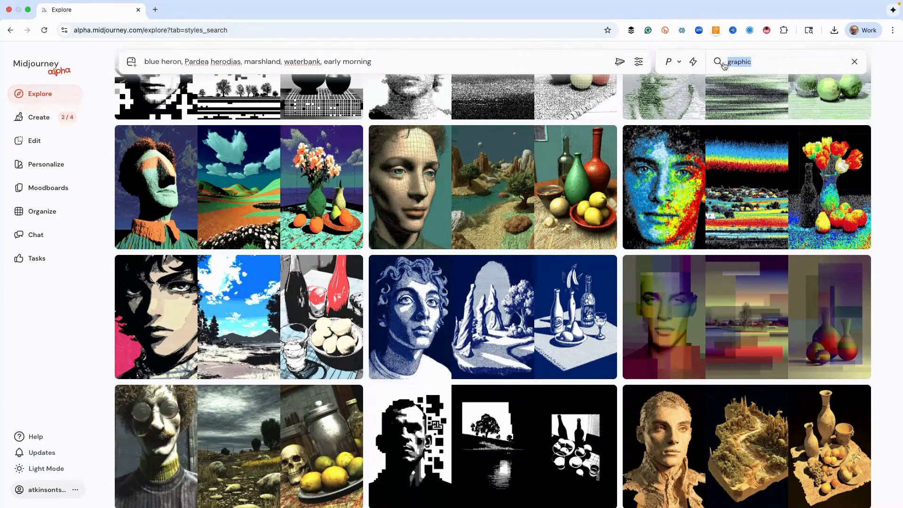
{"action": "type", "text": "co"}
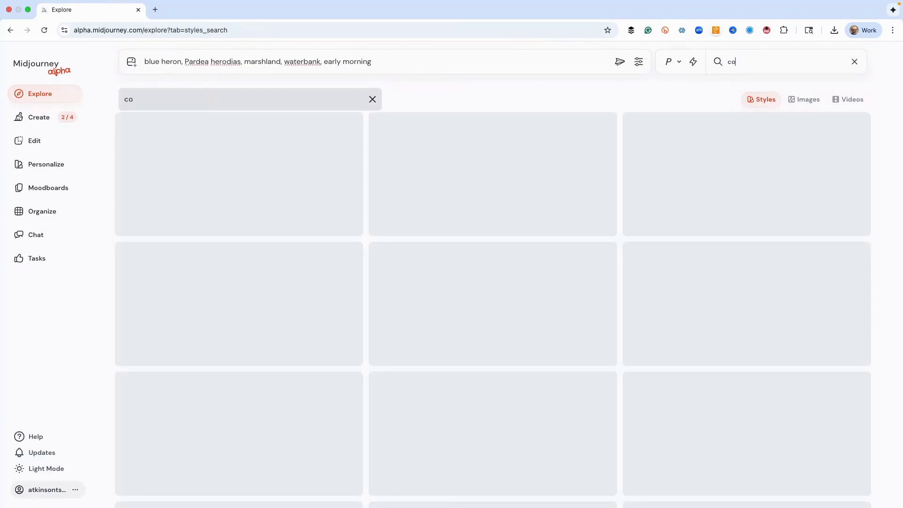
{"action": "type", "text": "lored pencil"}
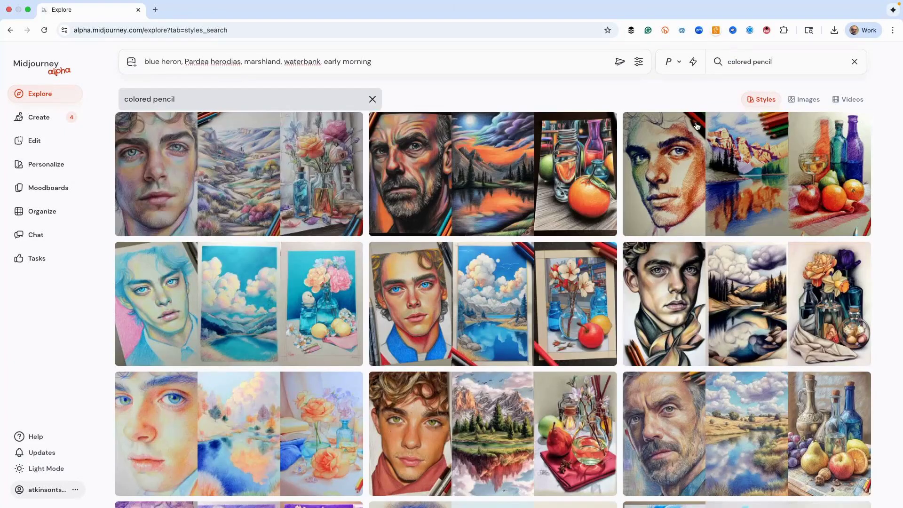
{"action": "left_click", "coordinate": [583, 126]}
{"action": "scroll", "coordinate": [502, 310], "scroll_direction": "down", "scroll_amount": 1}
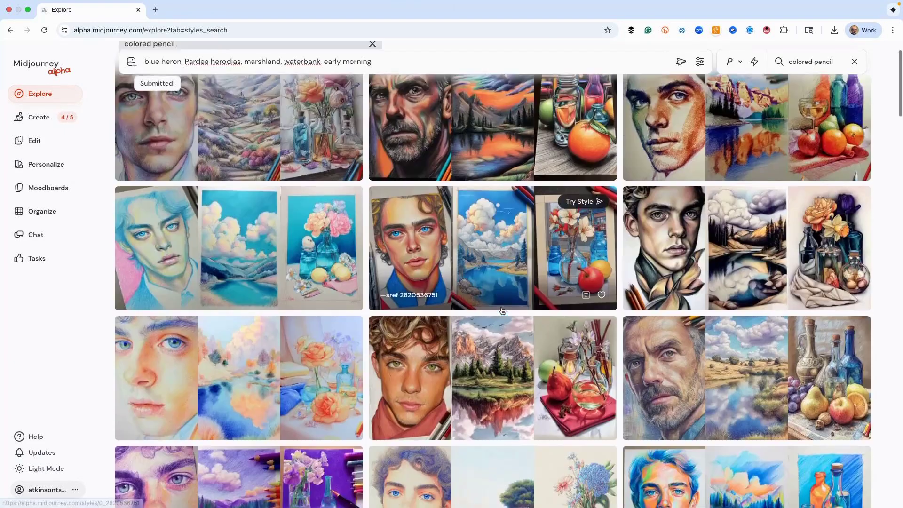
{"action": "scroll", "coordinate": [502, 310], "scroll_direction": "down", "scroll_amount": 2}
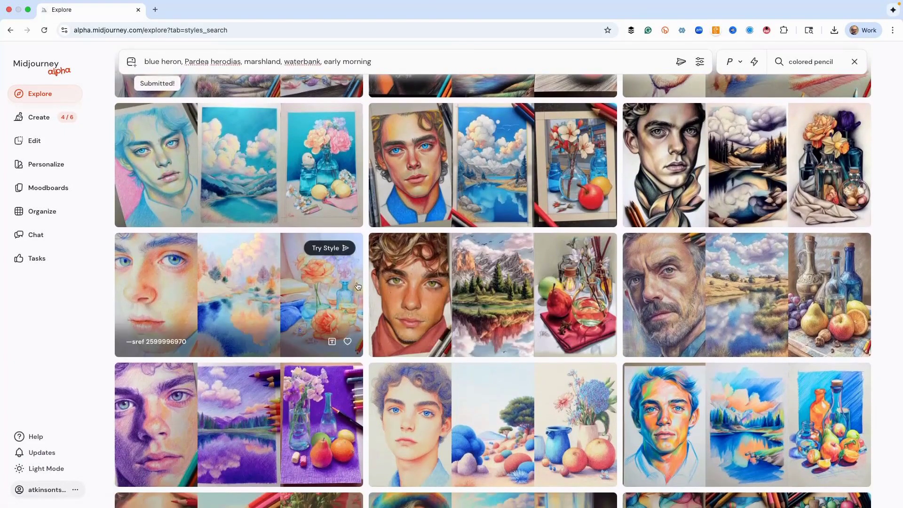
{"action": "left_click", "coordinate": [39, 117]}
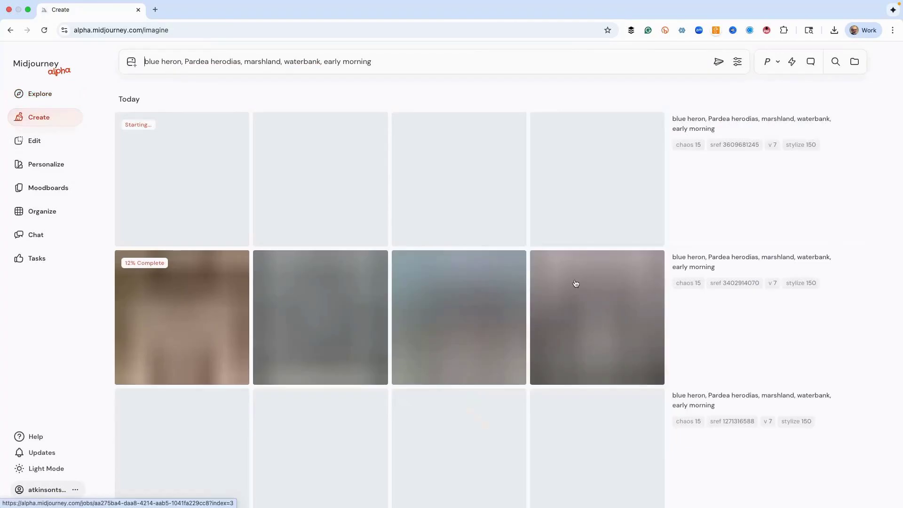
Open a watercolor heron at full size and browse the watercolor, engraving and pixel batches.
{"action": "scroll", "coordinate": [546, 294], "scroll_direction": "down", "scroll_amount": 12}
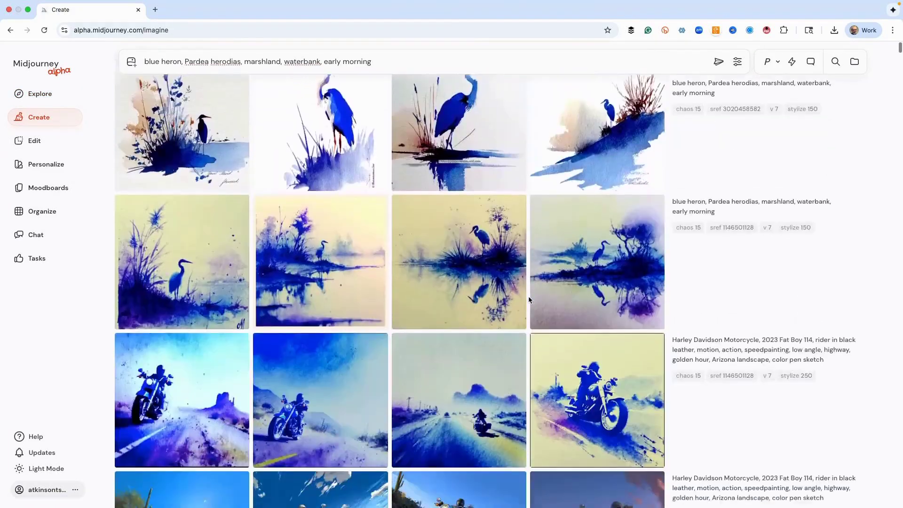
{"action": "scroll", "coordinate": [529, 299], "scroll_direction": "down", "scroll_amount": 3}
{"action": "scroll", "coordinate": [529, 300], "scroll_direction": "up", "scroll_amount": 6}
{"action": "left_click", "coordinate": [623, 405]}
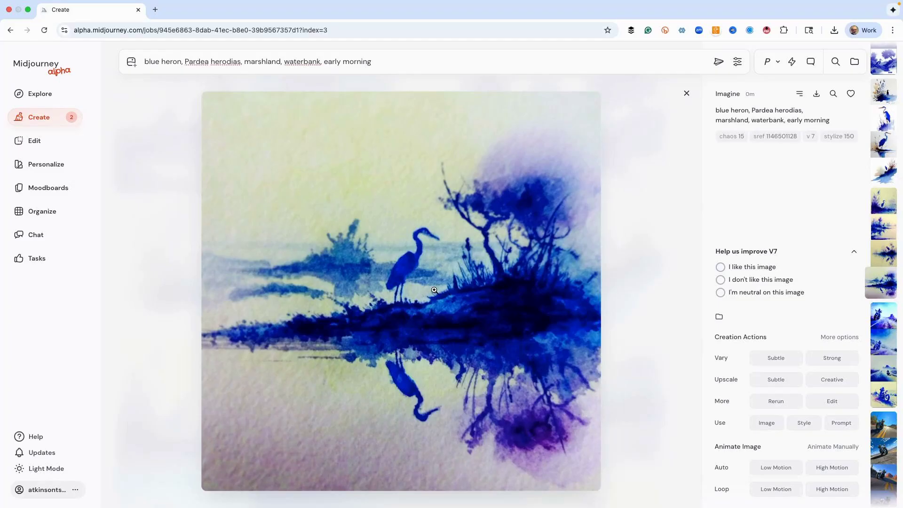
{"action": "key", "text": "Left"}
{"action": "key", "text": "Left"}
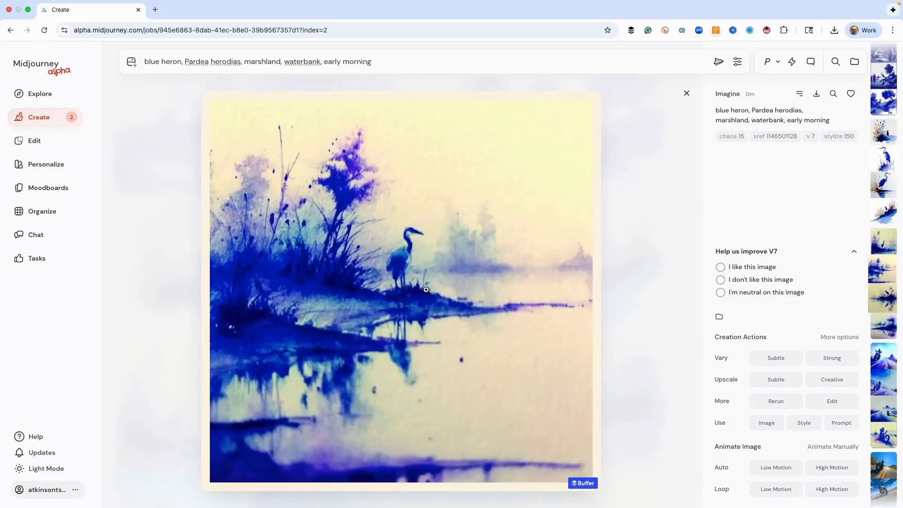
{"action": "key", "text": "Left"}
{"action": "key", "text": "Left"}
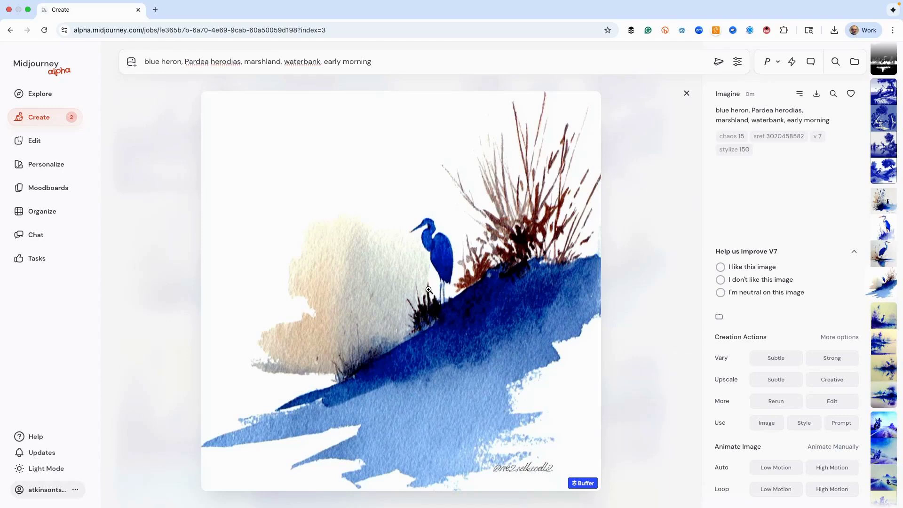
{"action": "key", "text": "Left"}
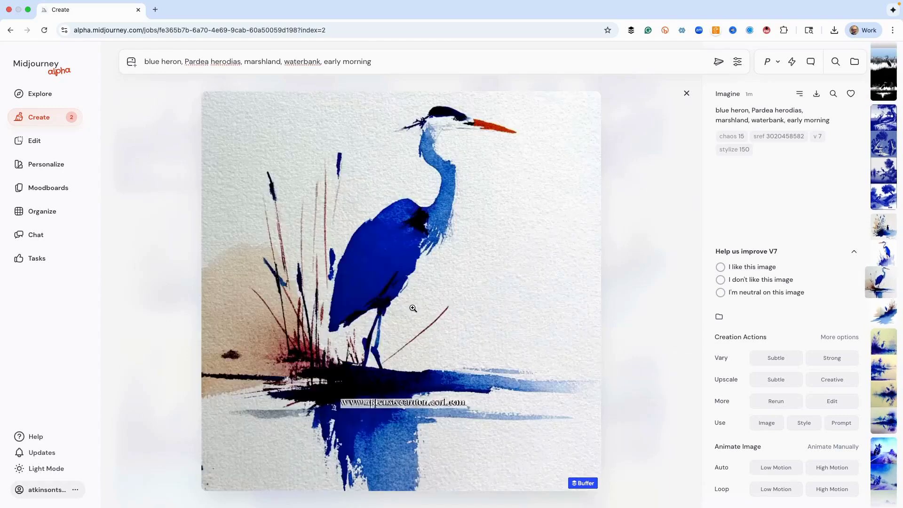
{"action": "key", "text": "Left"}
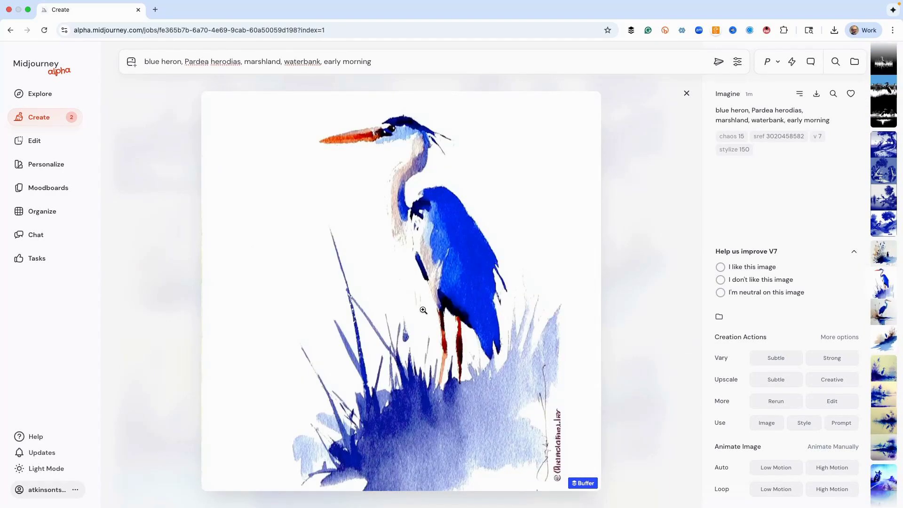
{"action": "key", "text": "Left"}
{"action": "key", "text": "Left"}
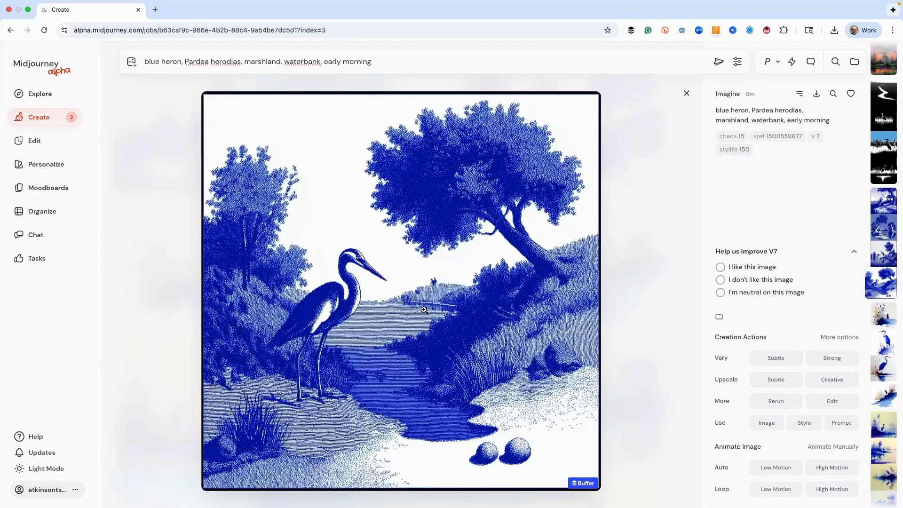
{"action": "key", "text": "Left"}
{"action": "key", "text": "Left"}
{"action": "key", "text": "Left"}
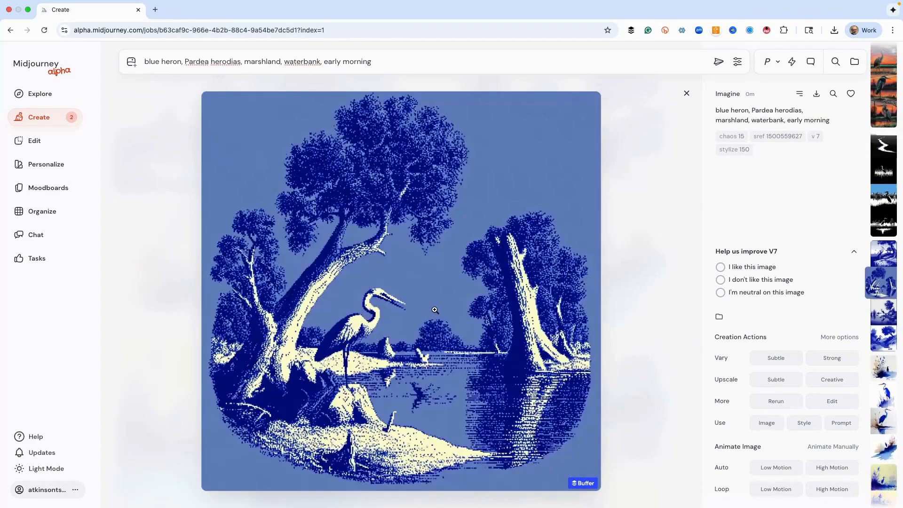
{"action": "key", "text": "Left"}
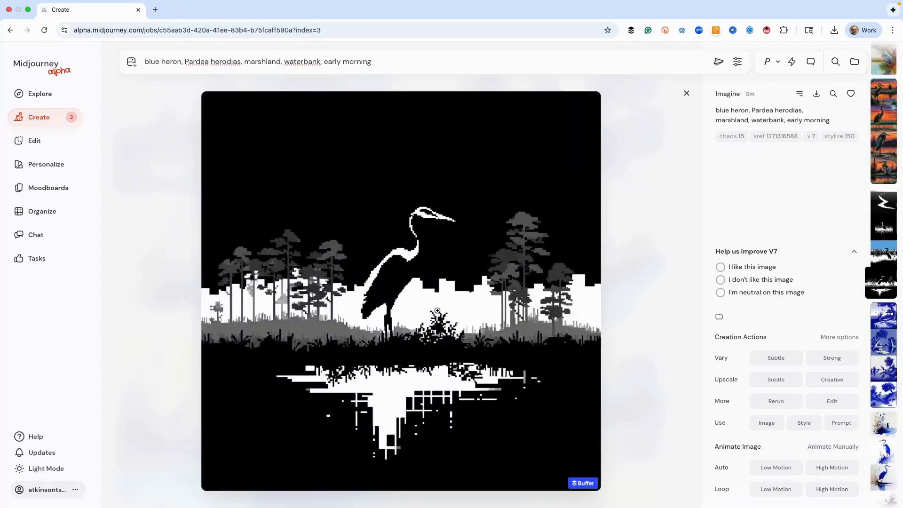
{"action": "key", "text": "Left"}
{"action": "key", "text": "Left"}
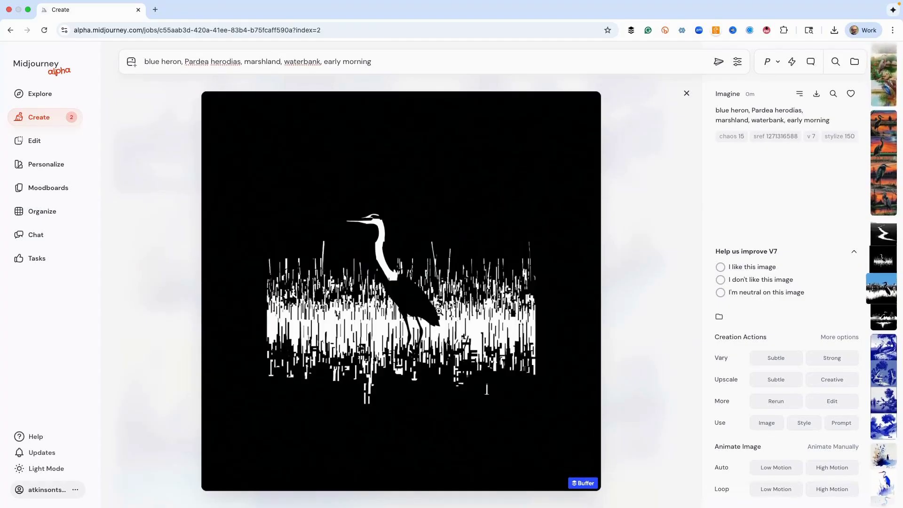
{"action": "key", "text": "Left"}
{"action": "key", "text": "Left"}
{"action": "key", "text": "Left"}
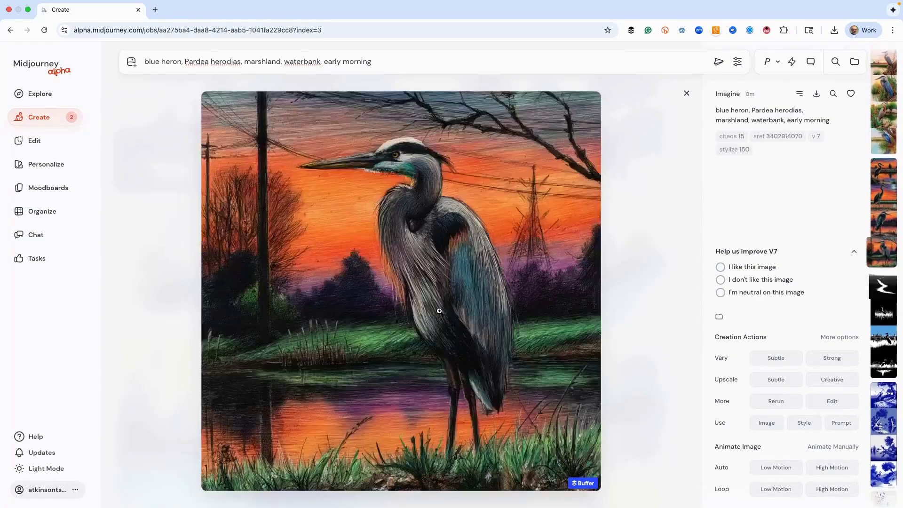
{"action": "key", "text": "Left"}
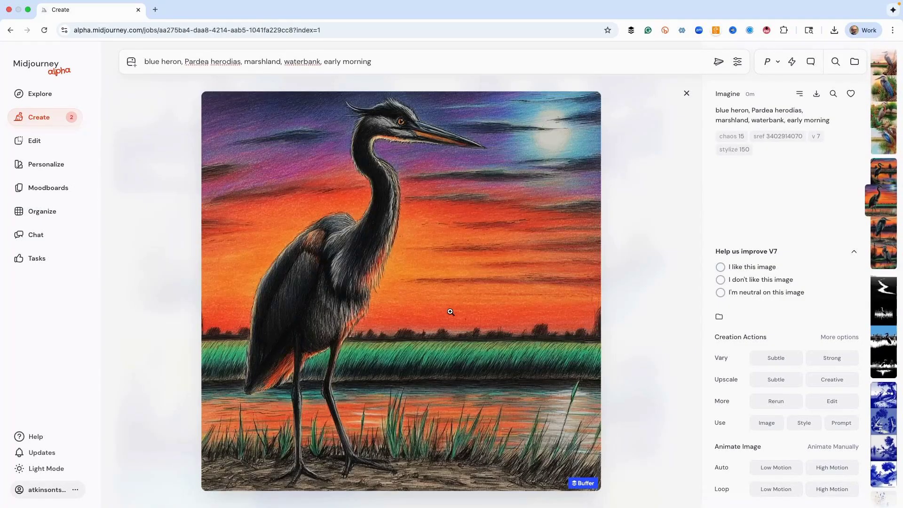
{"action": "key", "text": "Left"}
{"action": "key", "text": "Left"}
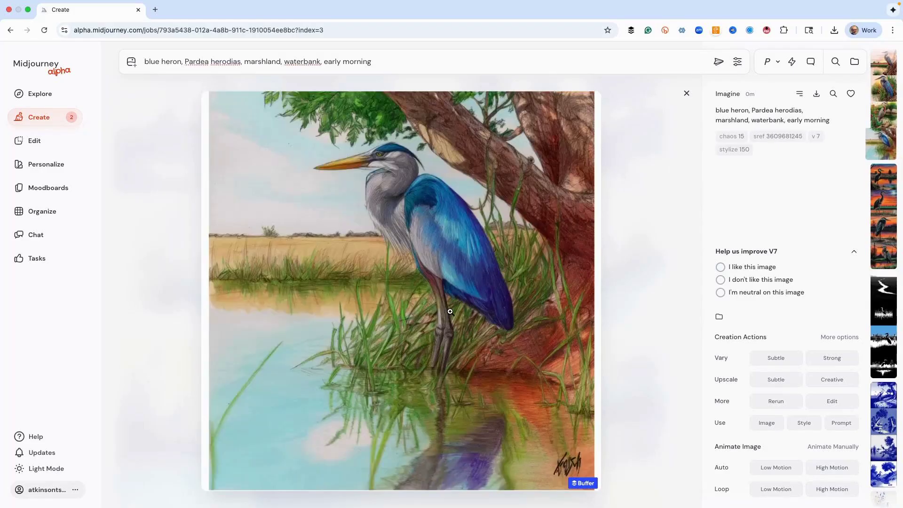
{"action": "key", "text": "Left"}
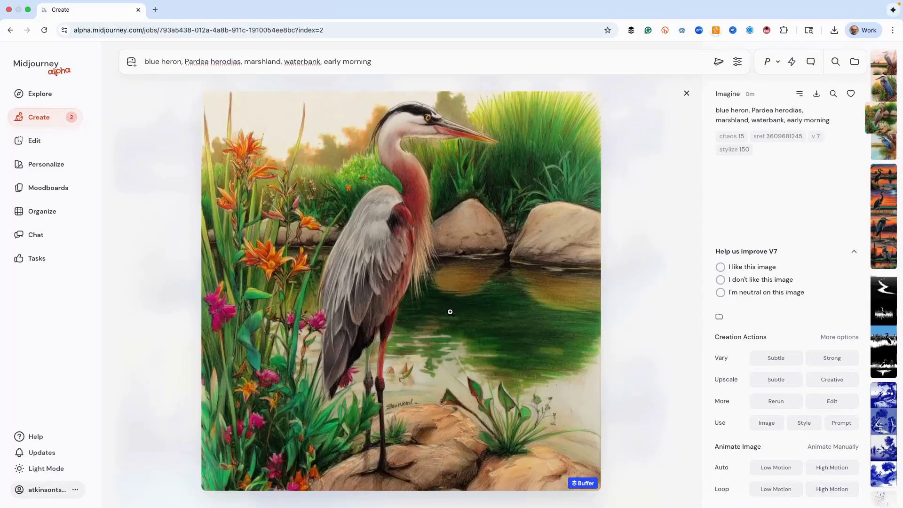
{"action": "key", "text": "Left"}
{"action": "key", "text": "Left"}
{"action": "key", "text": "Right"}
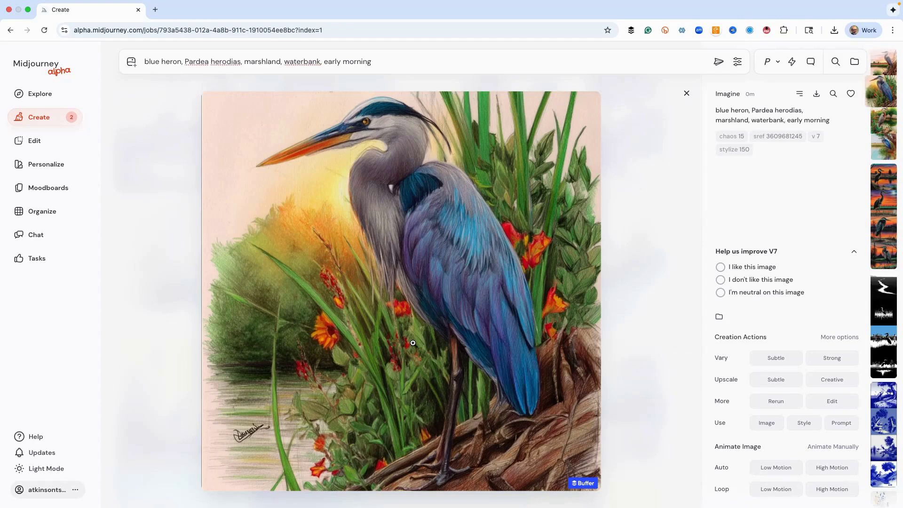
{"action": "left_click", "coordinate": [840, 423]}
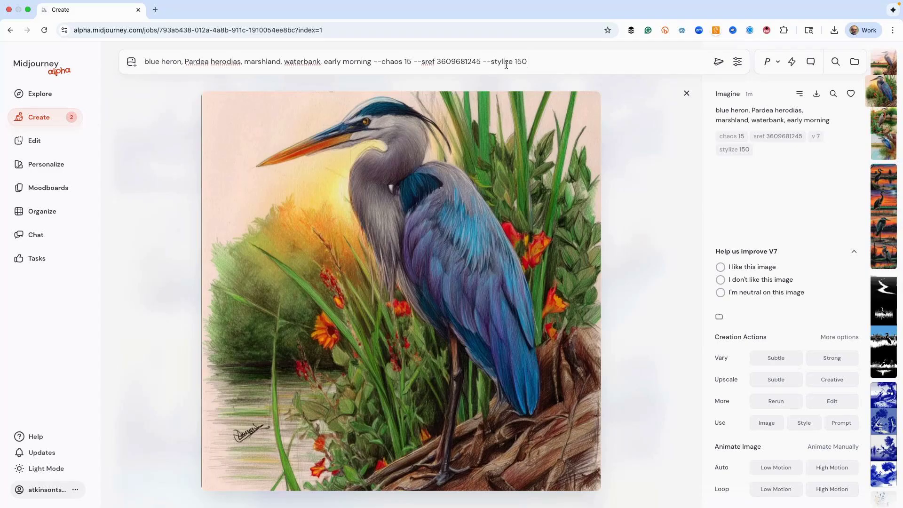
Replace --stylize 150 with the permutation {30, 80, 300, 500, 100} and submit the heron prompt.
{"action": "left_click", "coordinate": [531, 66]}
{"action": "left_click_drag", "start_coordinate": [514, 60], "coordinate": [537, 60]}
{"action": "type", "text": "{30, 80, 300, 500, 100"}
{"action": "key", "text": "Return"}
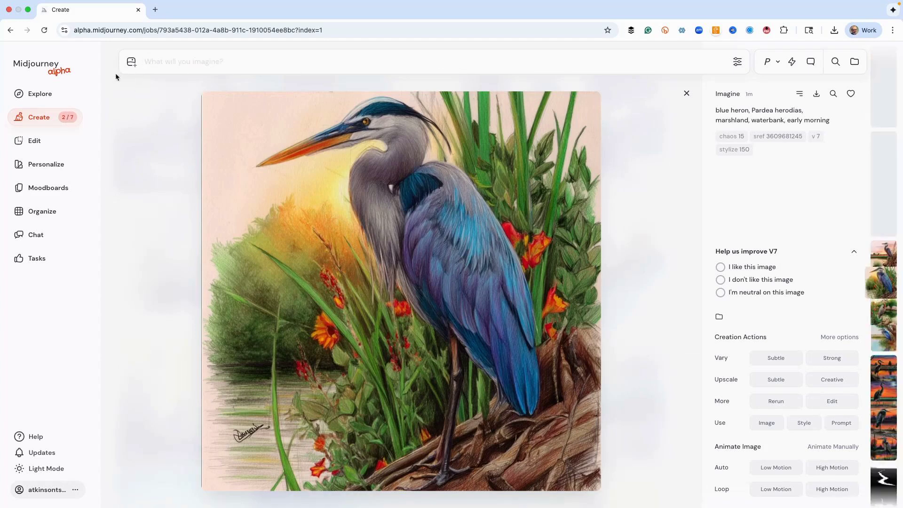
{"action": "left_click", "coordinate": [45, 119]}
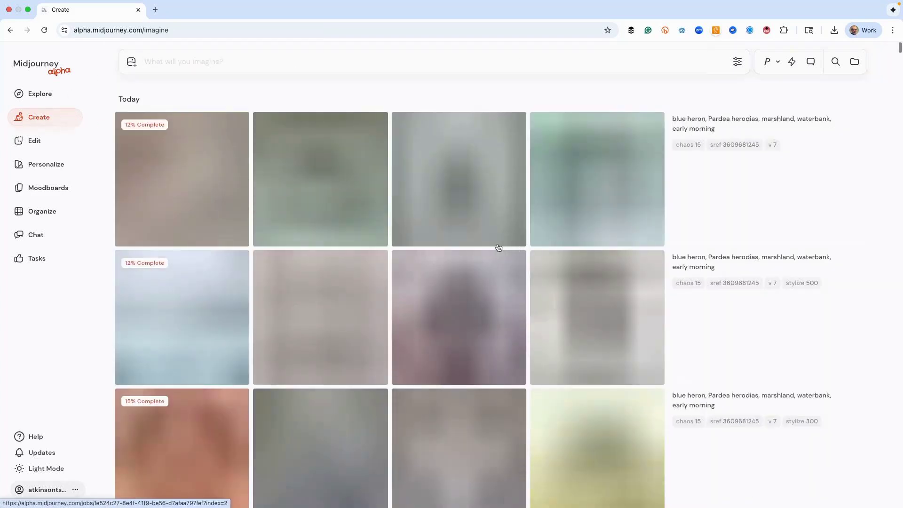
Open a stylize 30 heron at full size and browse the stylize 30 and 80 variations.
{"action": "scroll", "coordinate": [498, 247], "scroll_direction": "down", "scroll_amount": 8}
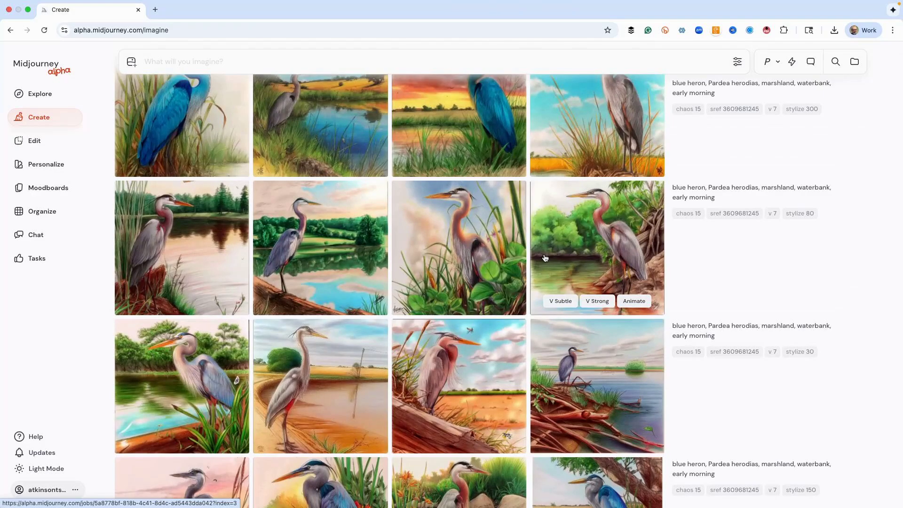
{"action": "scroll", "coordinate": [545, 258], "scroll_direction": "down", "scroll_amount": 1}
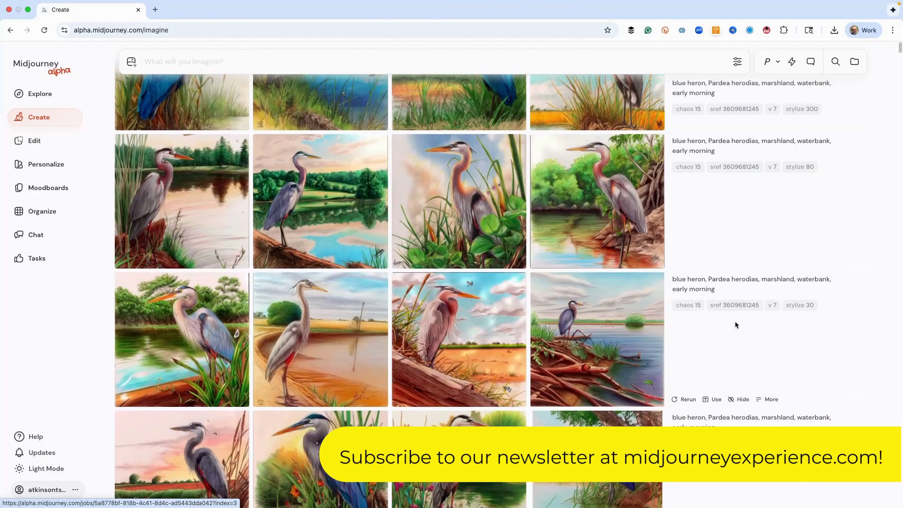
{"action": "left_click", "coordinate": [607, 331]}
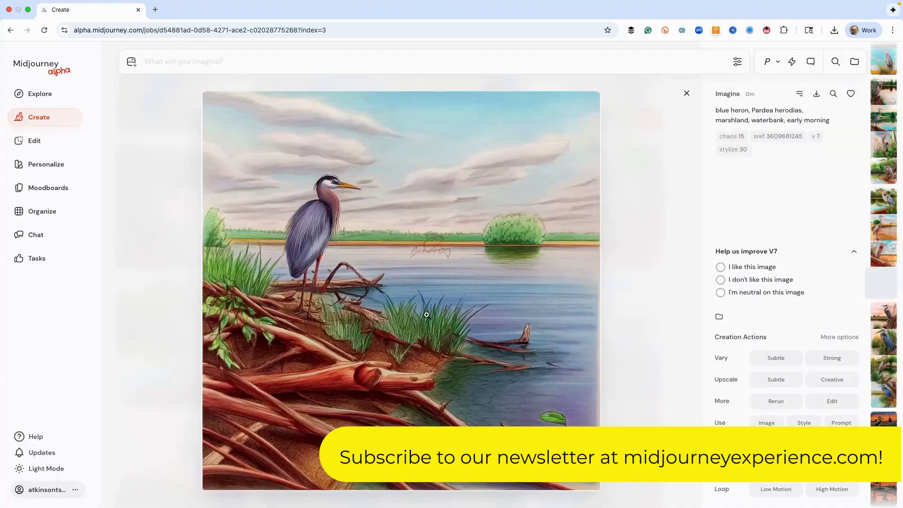
{"action": "key", "text": "Left"}
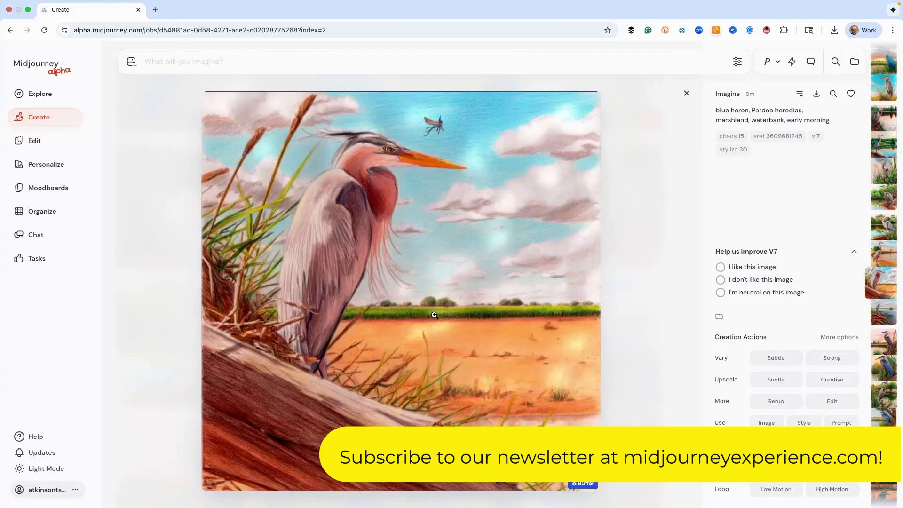
{"action": "key", "text": "Left"}
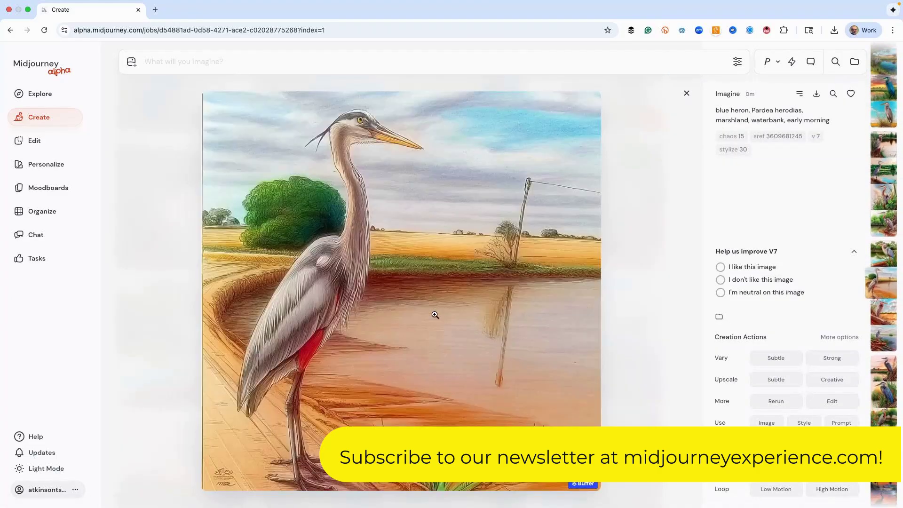
{"action": "key", "text": "Left"}
{"action": "key", "text": "Left"}
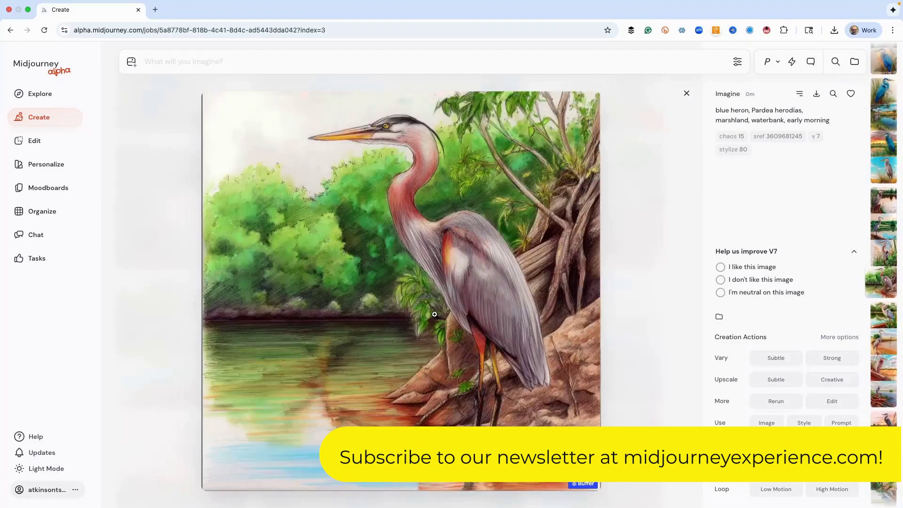
{"action": "key", "text": "Left"}
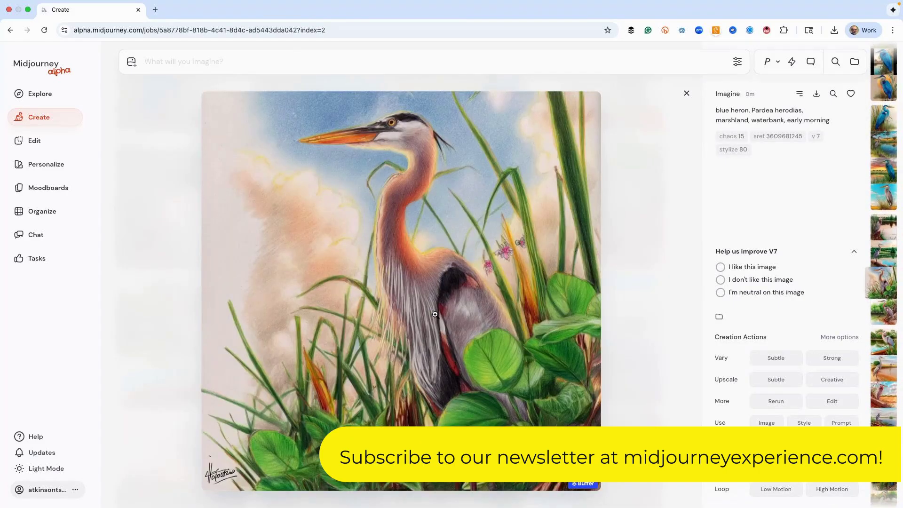
{"action": "key", "text": "Left"}
{"action": "key", "text": "Left"}
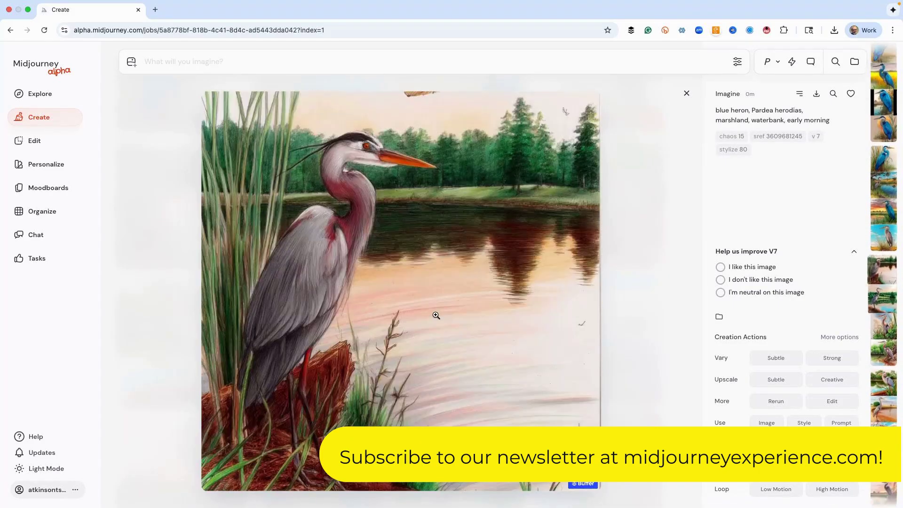
Browse the stylize 300, 500 and default variations, then reuse the stylize 500 sunset heron's prompt.
{"action": "key", "text": "Left"}
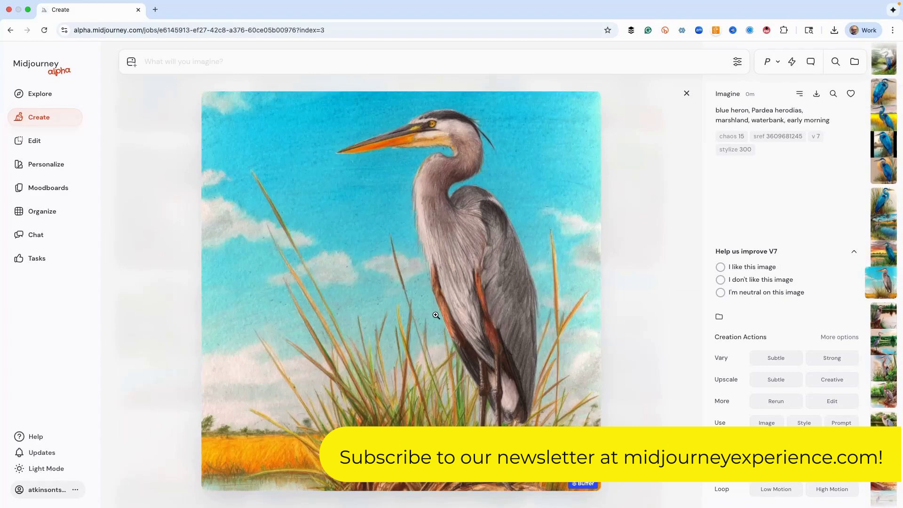
{"action": "key", "text": "Left"}
{"action": "key", "text": "Left"}
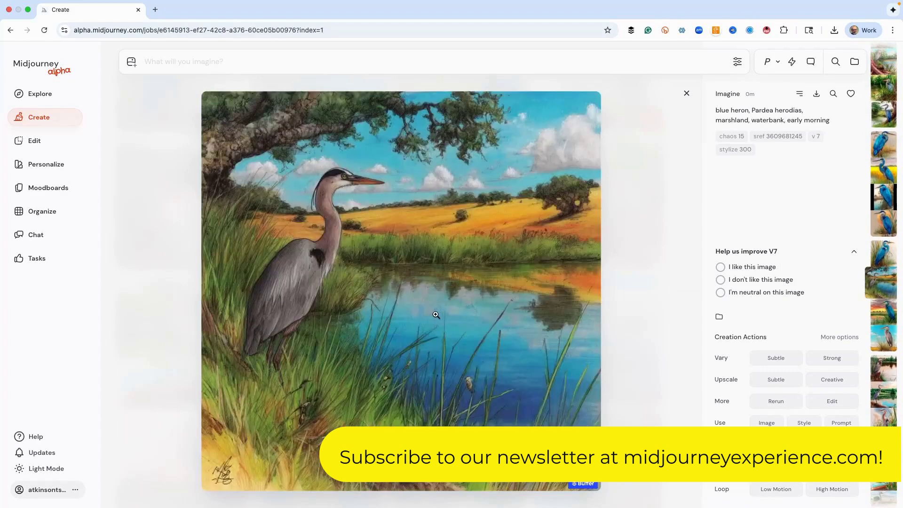
{"action": "key", "text": "Left"}
{"action": "key", "text": "Left"}
{"action": "key", "text": "Left"}
{"action": "key", "text": "Left"}
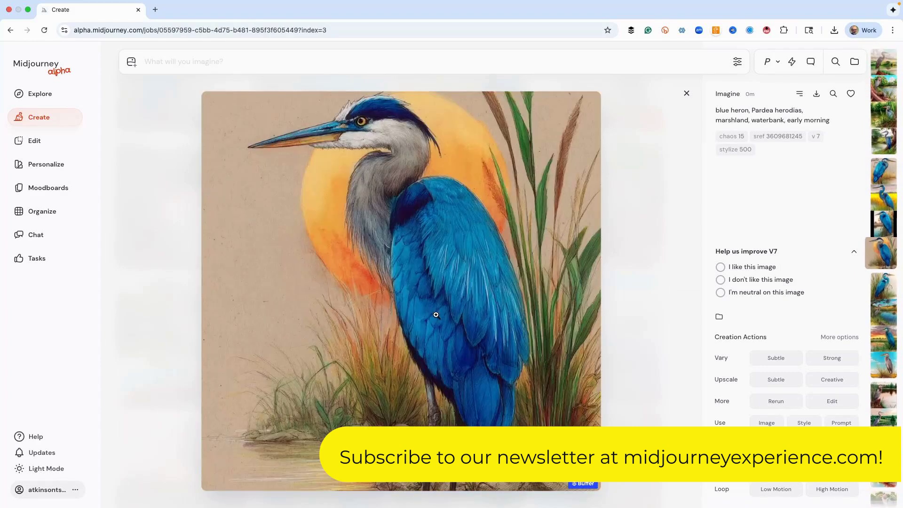
{"action": "key", "text": "Left"}
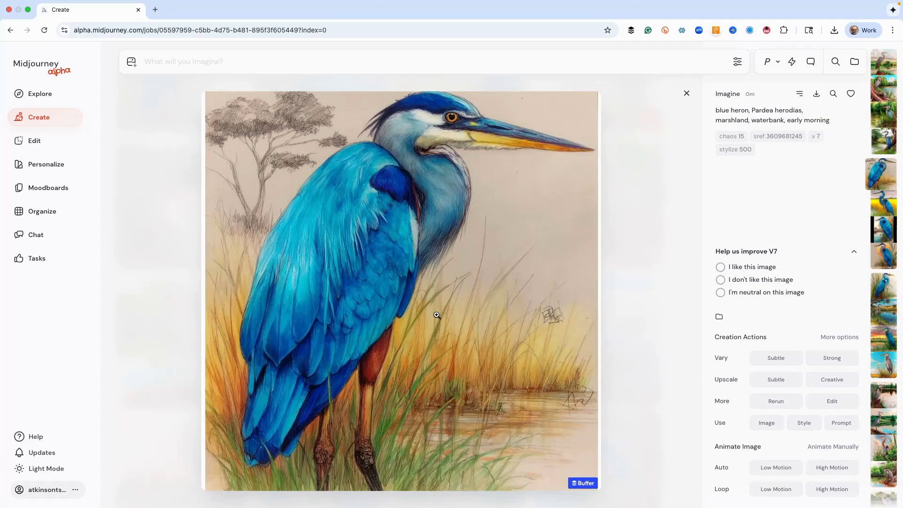
{"action": "key", "text": "Left"}
{"action": "key", "text": "Left"}
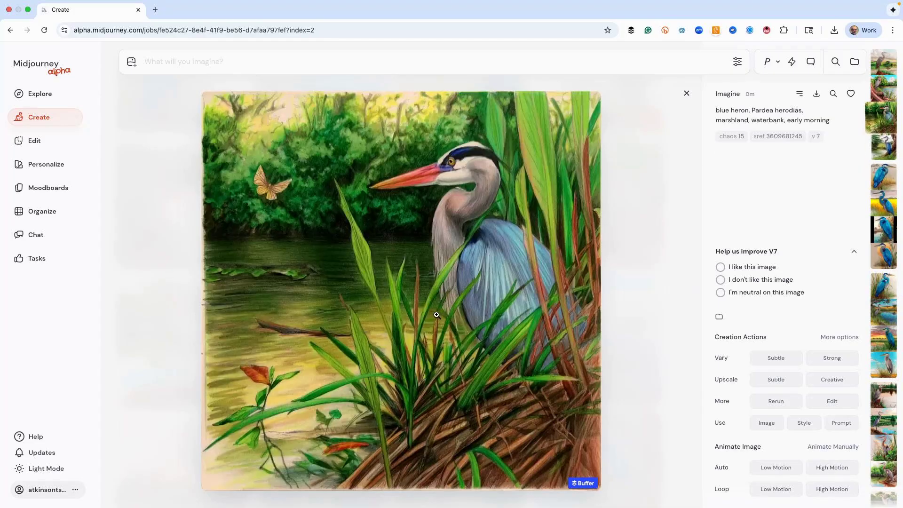
{"action": "key", "text": "Left"}
{"action": "key", "text": "Left"}
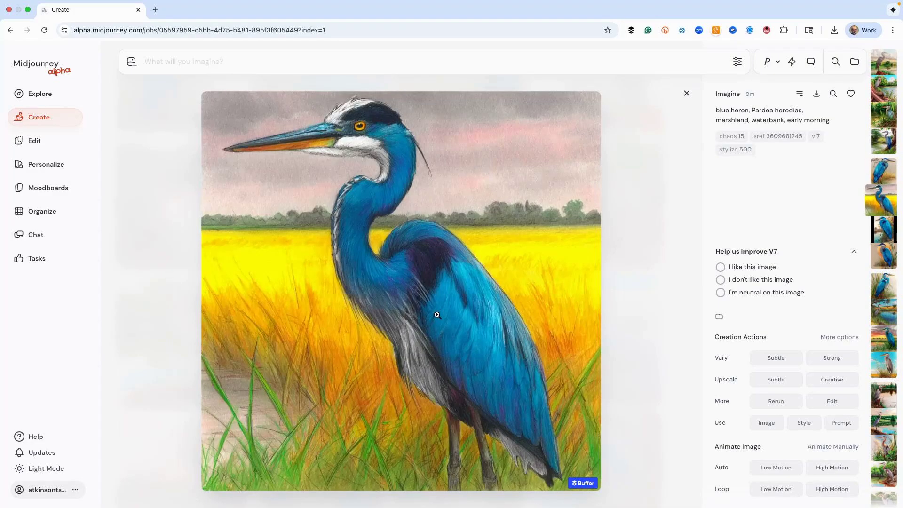
{"action": "key", "text": "Down"}
{"action": "key", "text": "Down"}
{"action": "key", "text": "Down"}
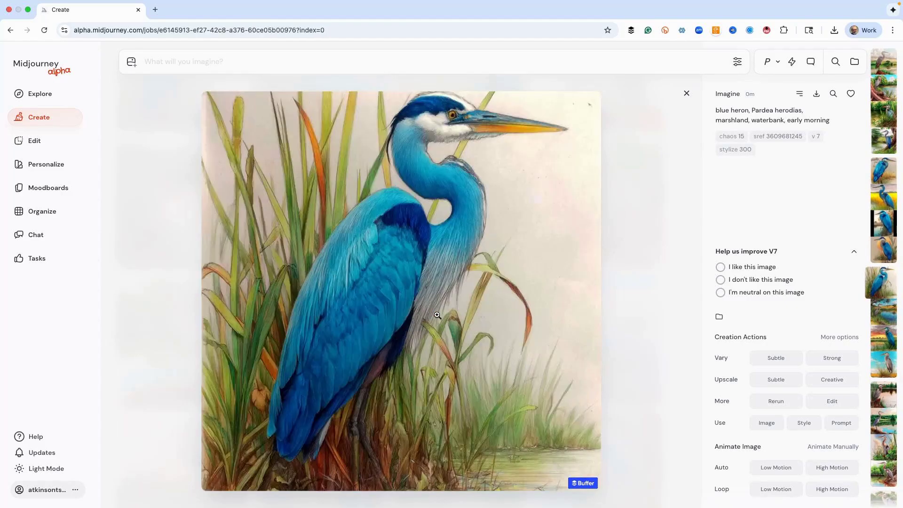
{"action": "key", "text": "Up"}
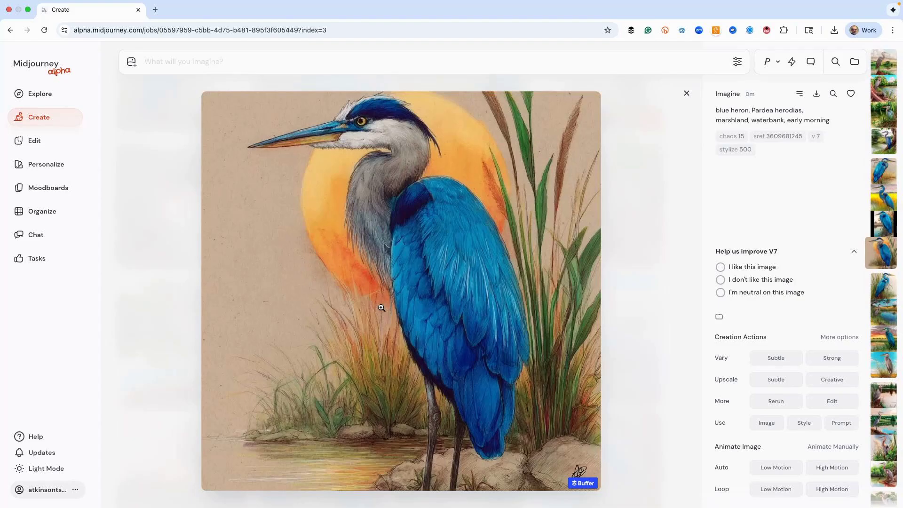
{"action": "left_click", "coordinate": [841, 422]}
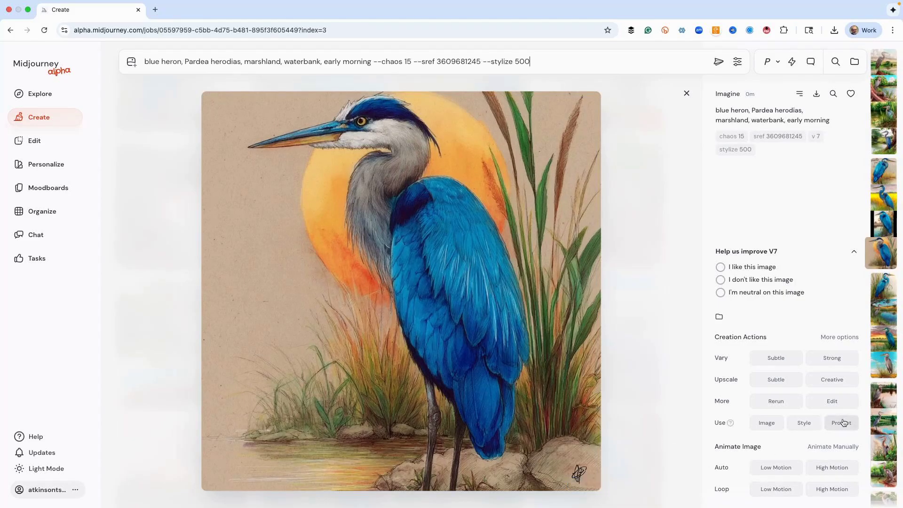
Append --sw {30, 80, 150, 500, 100} to the stylize 500 heron prompt and submit it.
{"action": "left_click", "coordinate": [522, 64]}
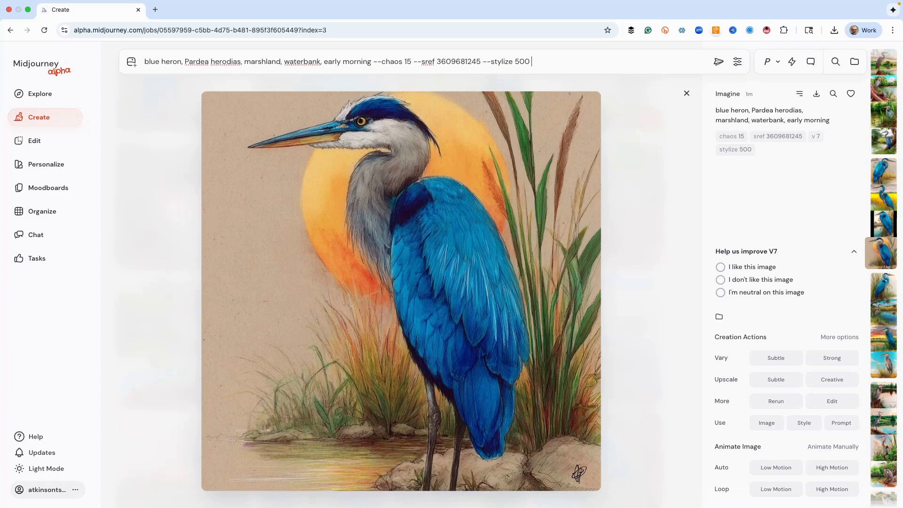
{"action": "type", "text": "--sw"}
{"action": "type", "text": "{30, 80, 150, 500, 100"}
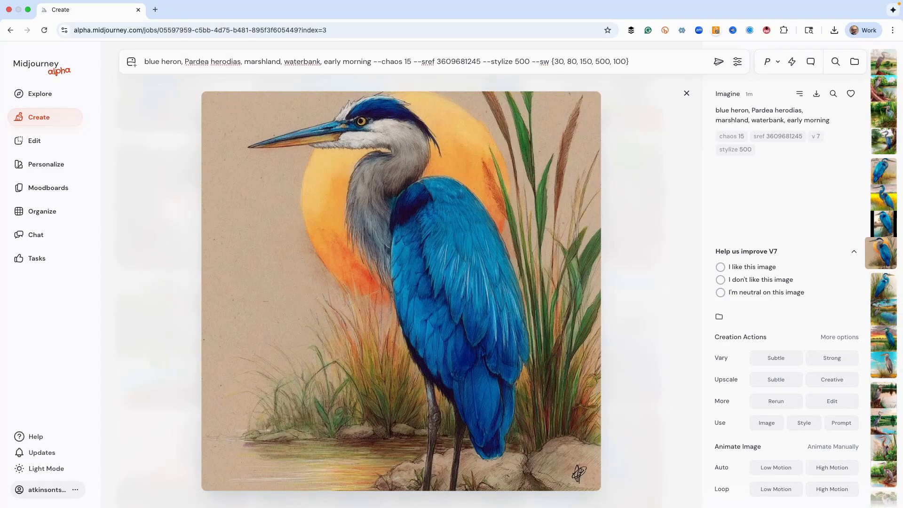
{"action": "key", "text": "Return"}
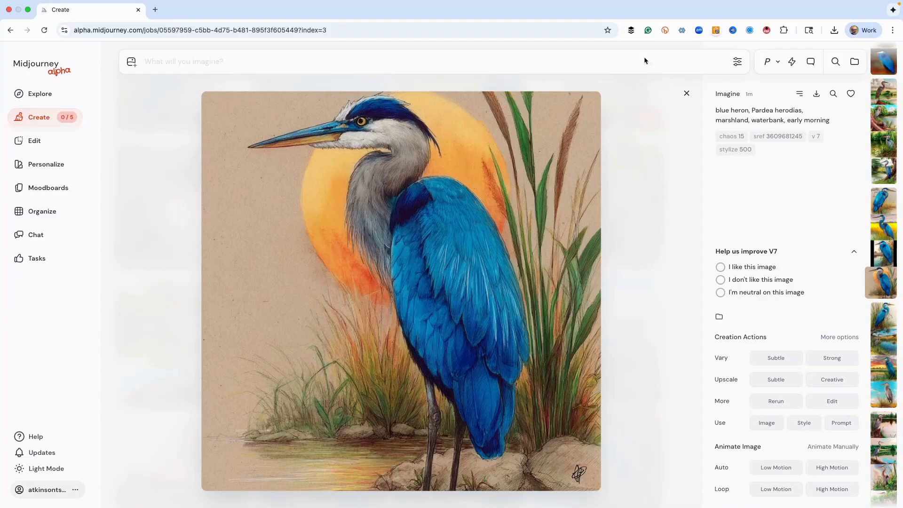
{"action": "left_click", "coordinate": [687, 93]}
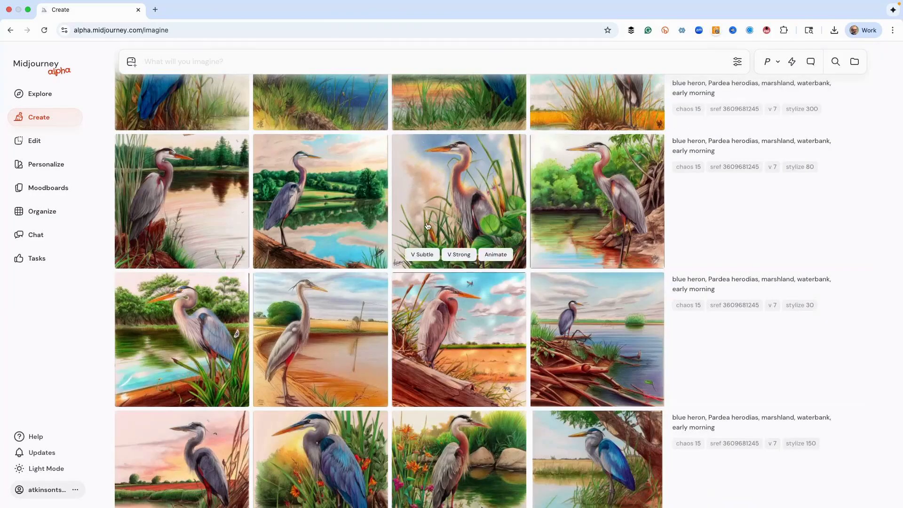
Open an sw 30 heron at full size and browse the sw 30 and sw 80 variations.
{"action": "scroll", "coordinate": [427, 226], "scroll_direction": "up", "scroll_amount": 10}
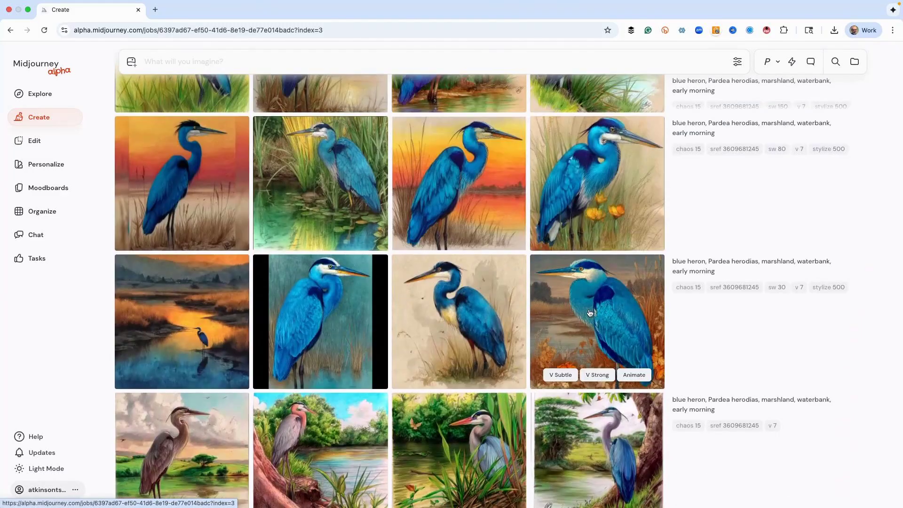
{"action": "left_click", "coordinate": [589, 313]}
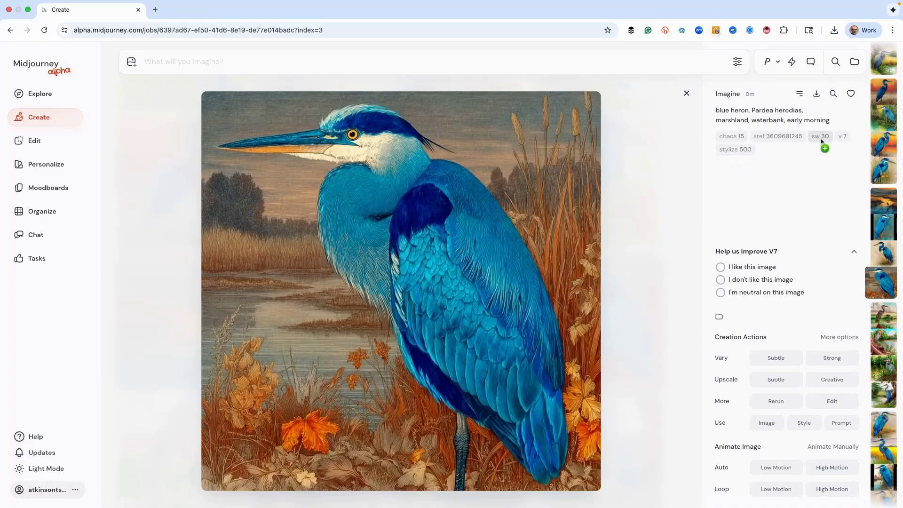
{"action": "key", "text": "Left"}
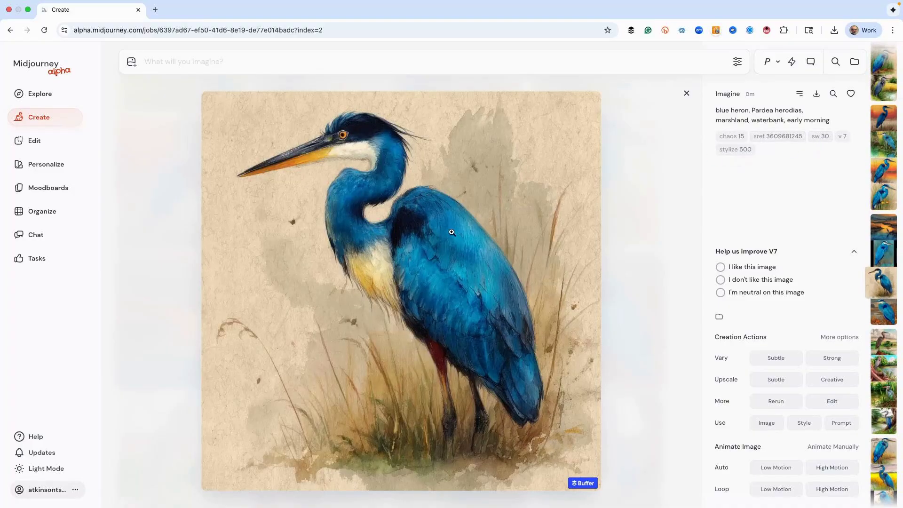
{"action": "key", "text": "Left"}
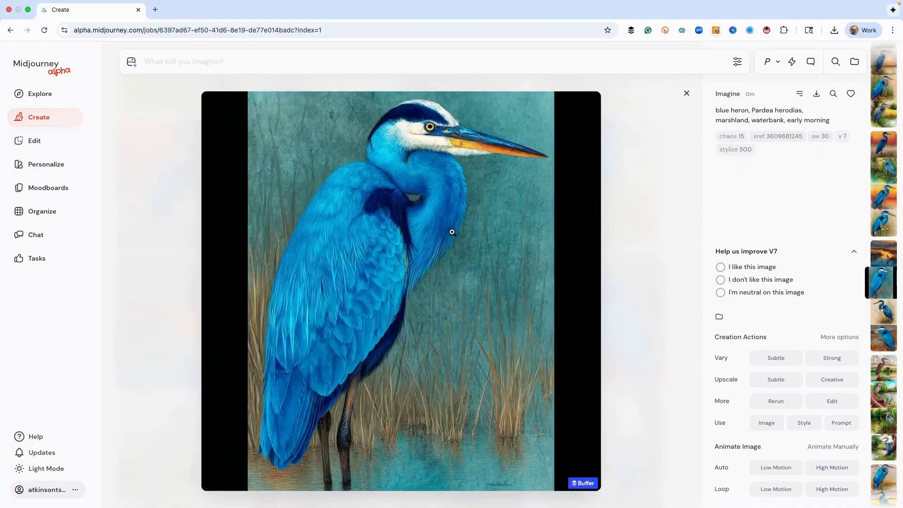
{"action": "key", "text": "Left"}
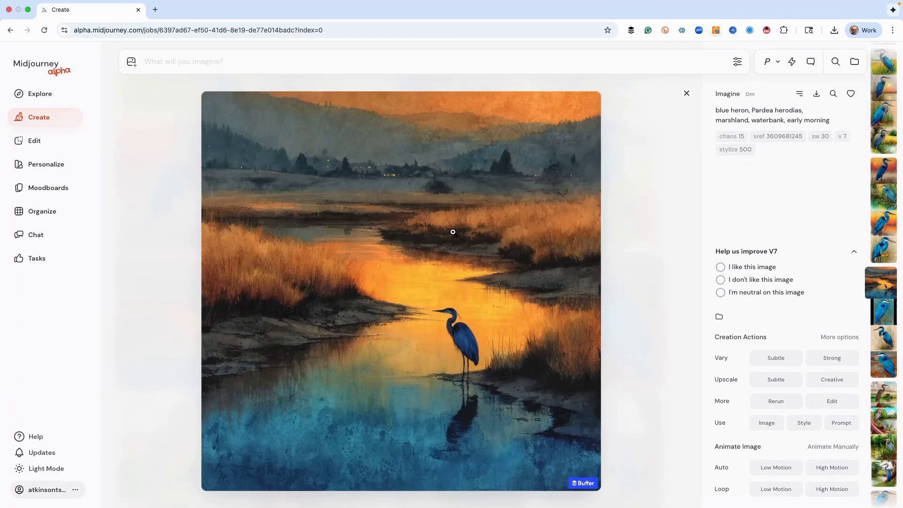
{"action": "key", "text": "Left"}
{"action": "key", "text": "Left"}
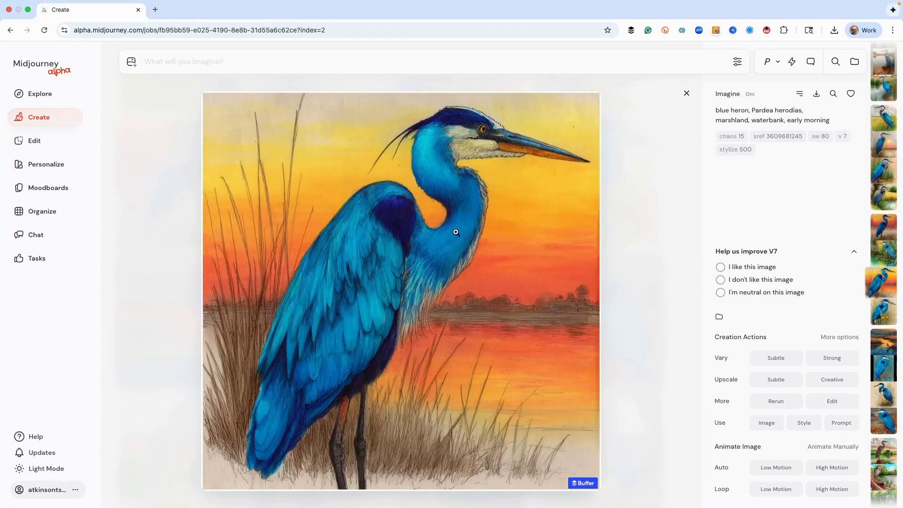
{"action": "key", "text": "Left"}
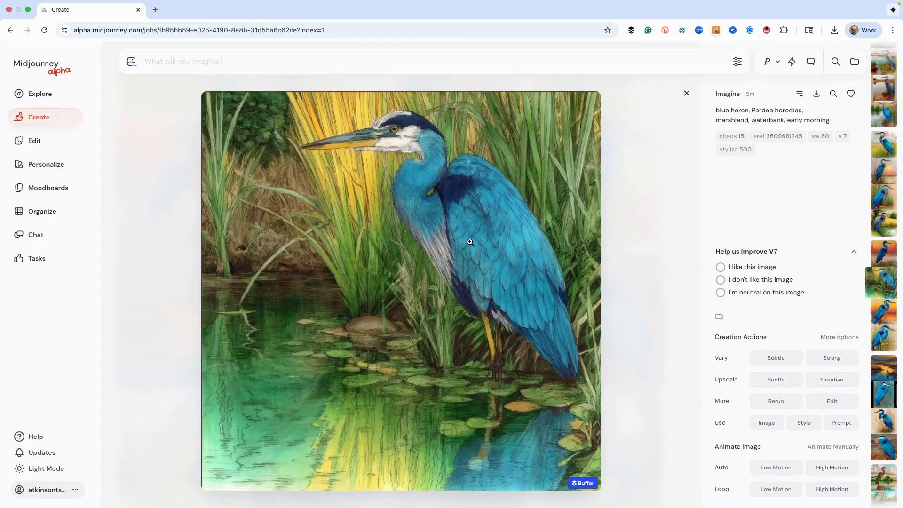
Browse the sw 150 variations and the herons from the remaining style-weight jobs.
{"action": "key", "text": "Left"}
{"action": "key", "text": "Left"}
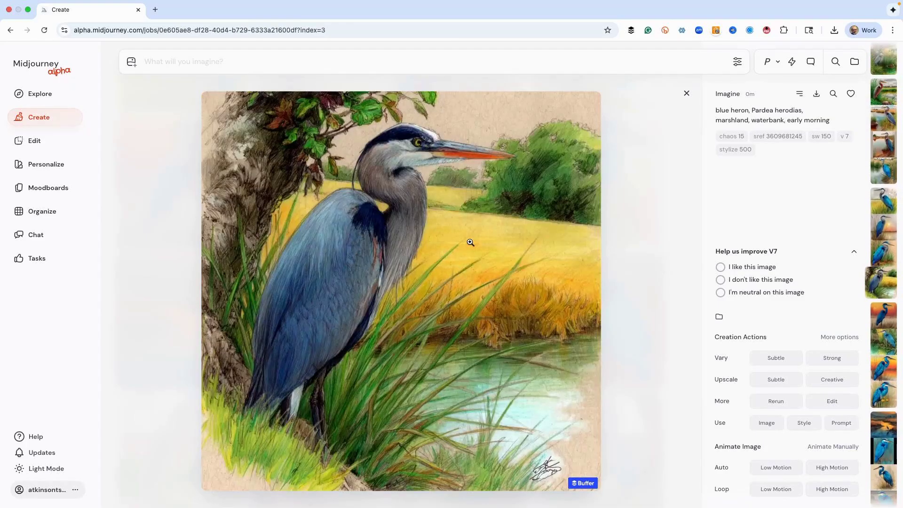
{"action": "key", "text": "Left"}
{"action": "key", "text": "Left"}
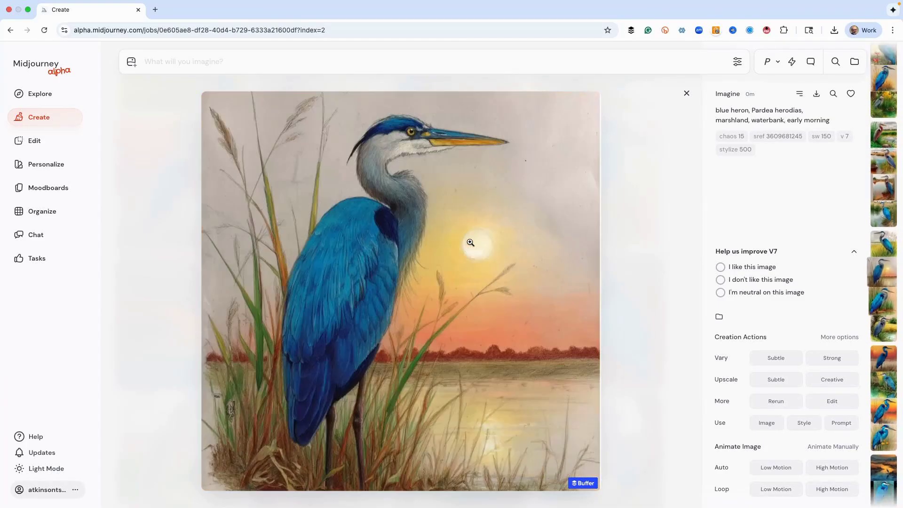
{"action": "key", "text": "Left"}
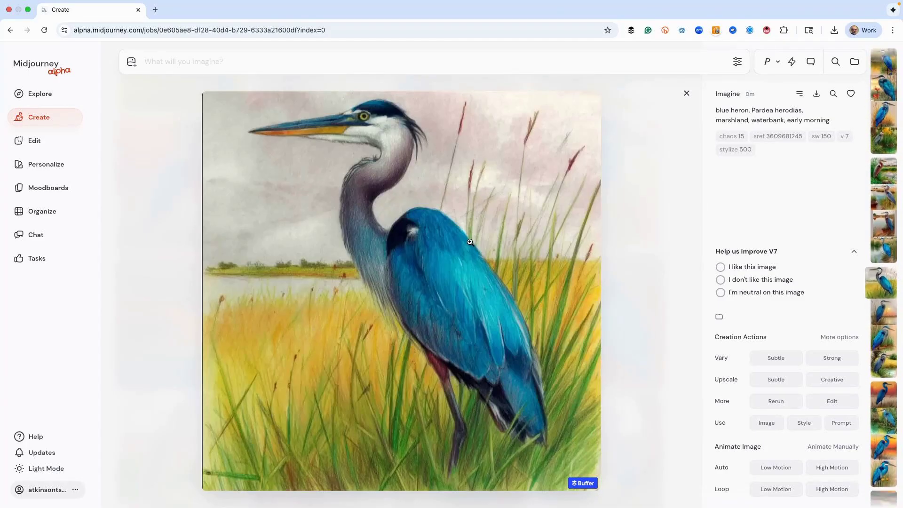
{"action": "key", "text": "Left"}
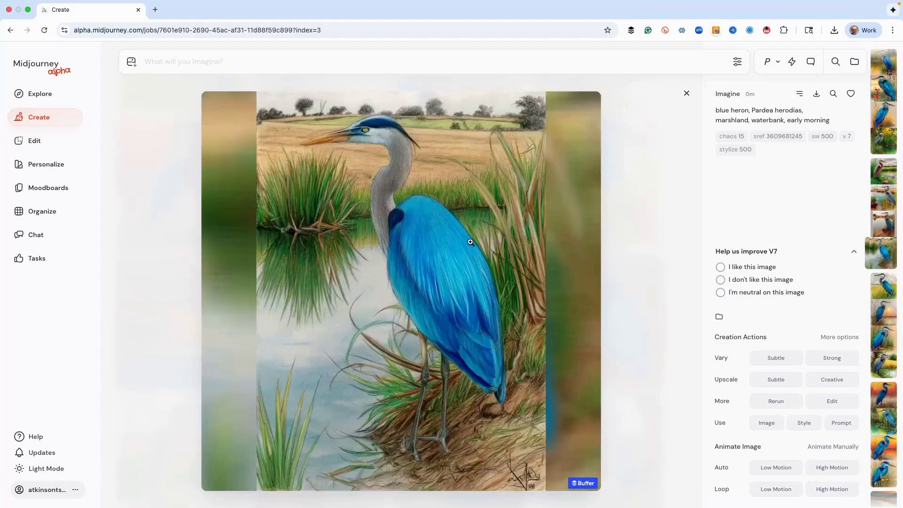
{"action": "key", "text": "Left"}
{"action": "key", "text": "Left"}
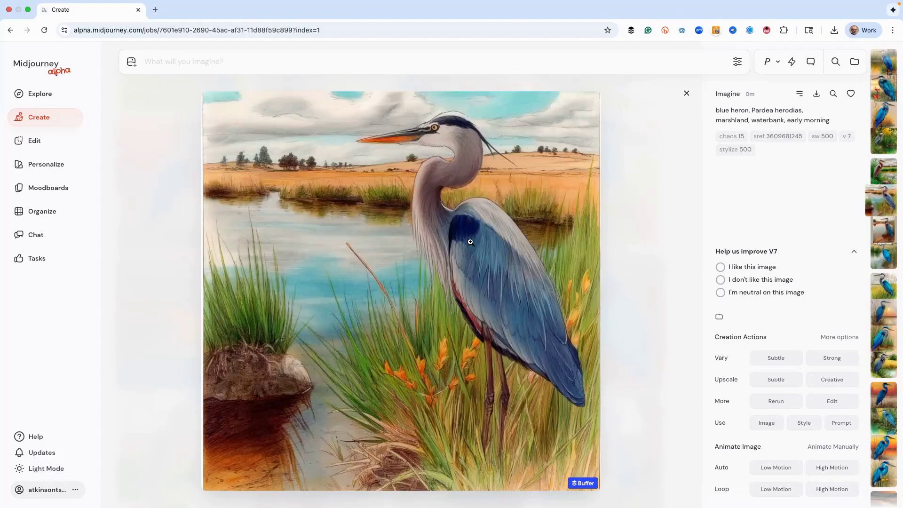
{"action": "key", "text": "Left"}
{"action": "key", "text": "Left"}
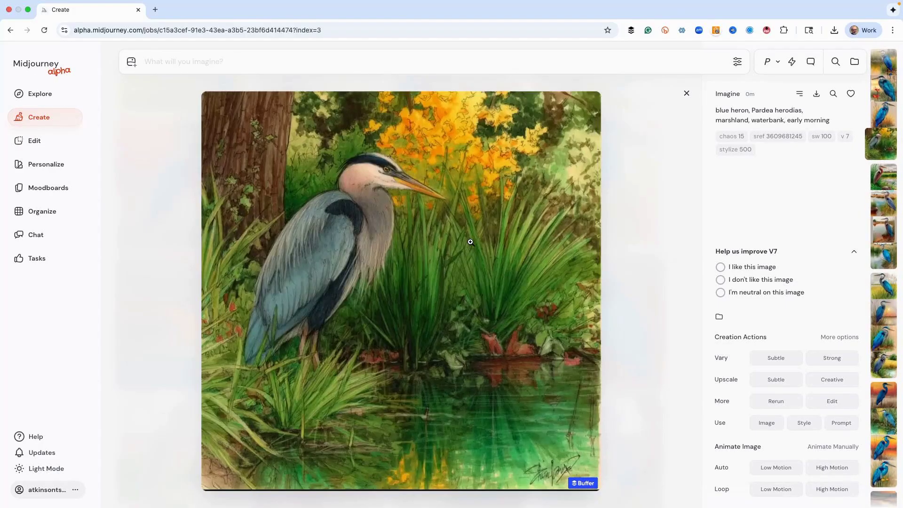
{"action": "key", "text": "Left"}
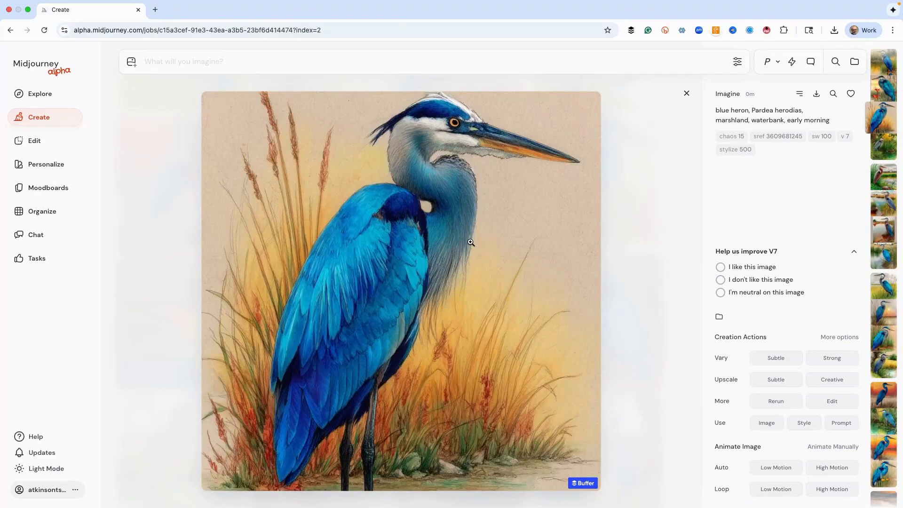
{"action": "key", "text": "Left"}
{"action": "key", "text": "Left"}
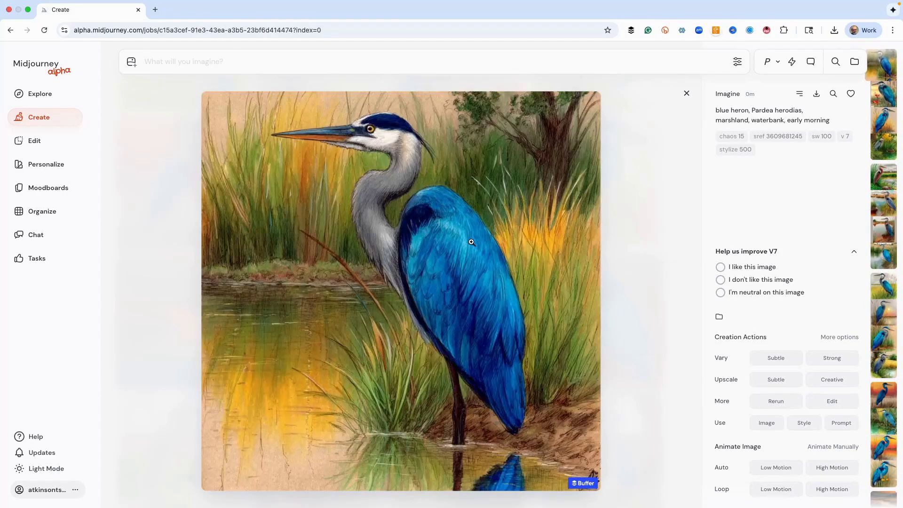
Resubmit the heron prompt with --sw 1000, then open the sw 80 lily-pad heron in the editor.
{"action": "left_click", "coordinate": [841, 423]}
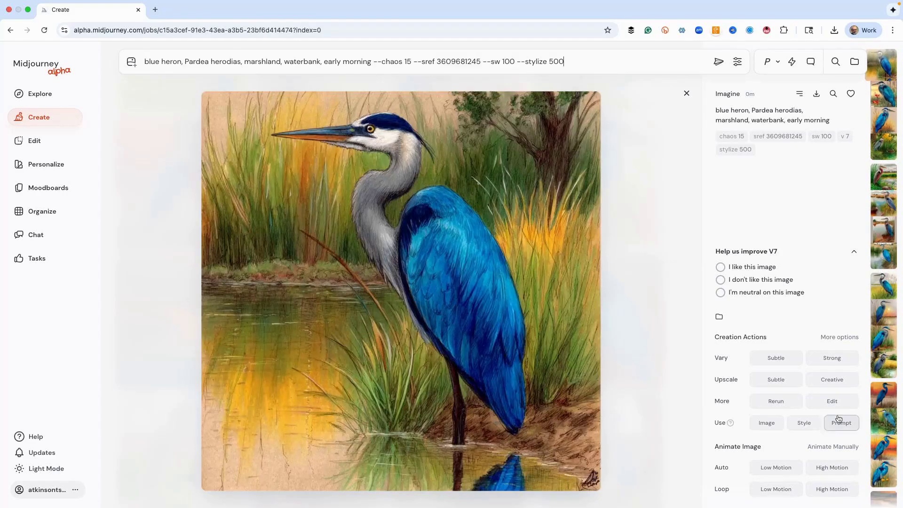
{"action": "left_click", "coordinate": [515, 63]}
{"action": "key", "text": "Return"}
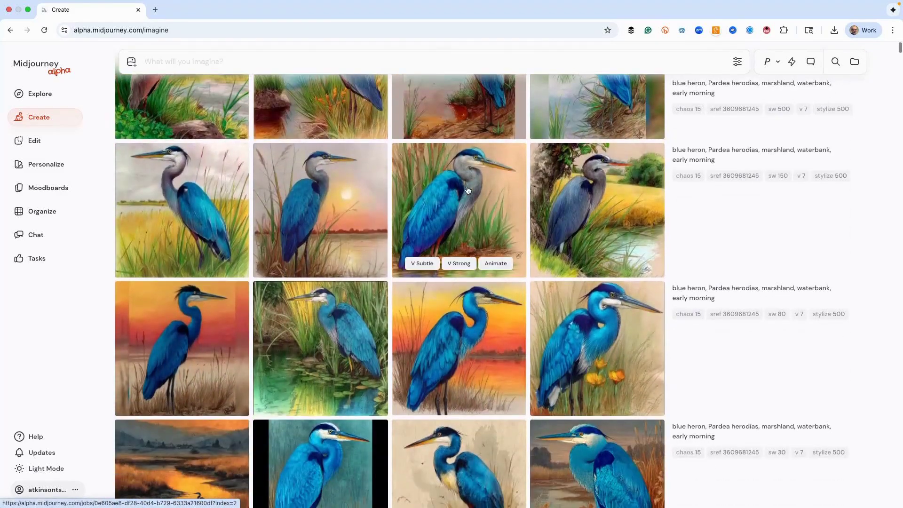
{"action": "left_click", "coordinate": [313, 353]}
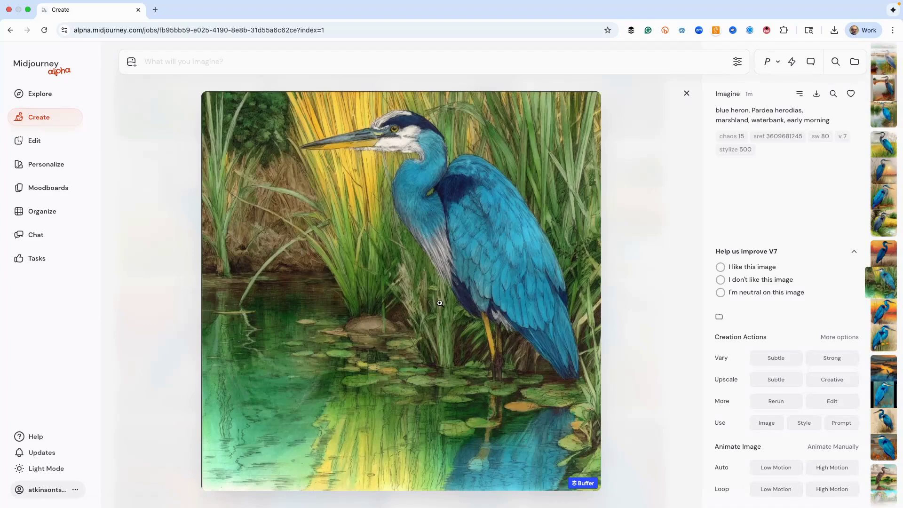
{"action": "left_click", "coordinate": [831, 401]}
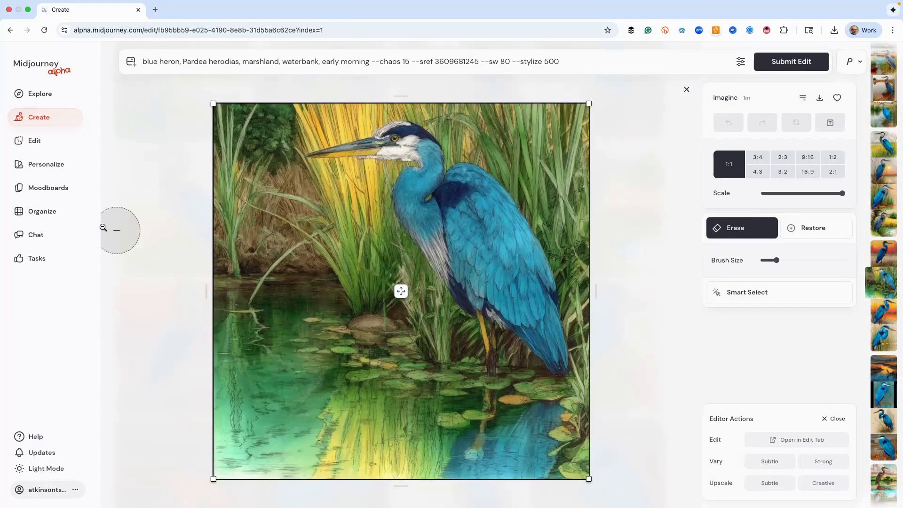
Extend the lily-pad heron to a 16:9 frame, scaled up and shifted right, and submit the edit.
{"action": "left_click", "coordinate": [806, 172]}
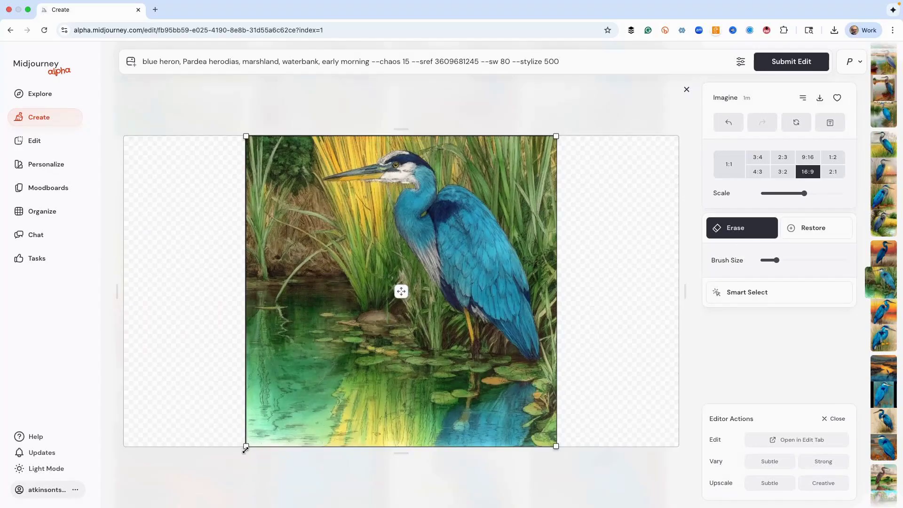
{"action": "left_click_drag", "start_coordinate": [246, 445], "coordinate": [222, 467]}
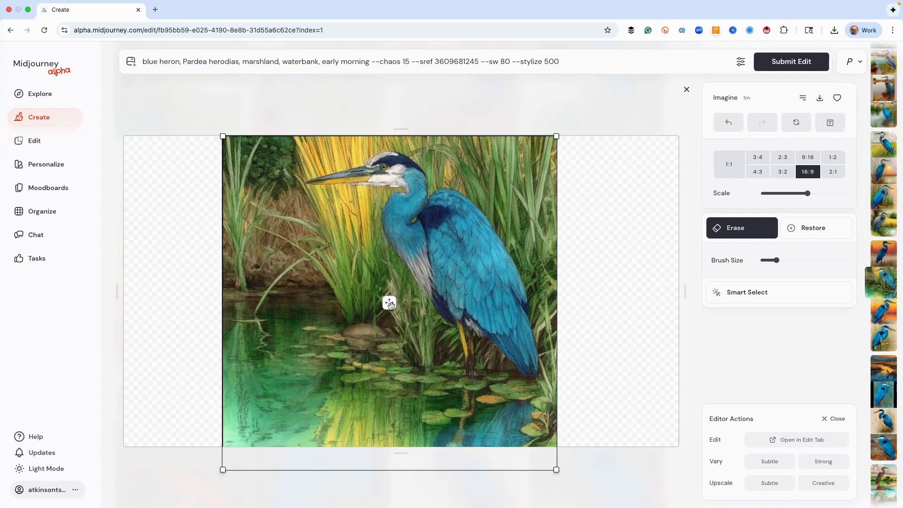
{"action": "mouse_move", "coordinate": [389, 302]}
{"action": "left_mouse_down"}
{"action": "mouse_move", "coordinate": [510, 307]}
{"action": "mouse_move", "coordinate": [498, 302]}
{"action": "left_mouse_up"}
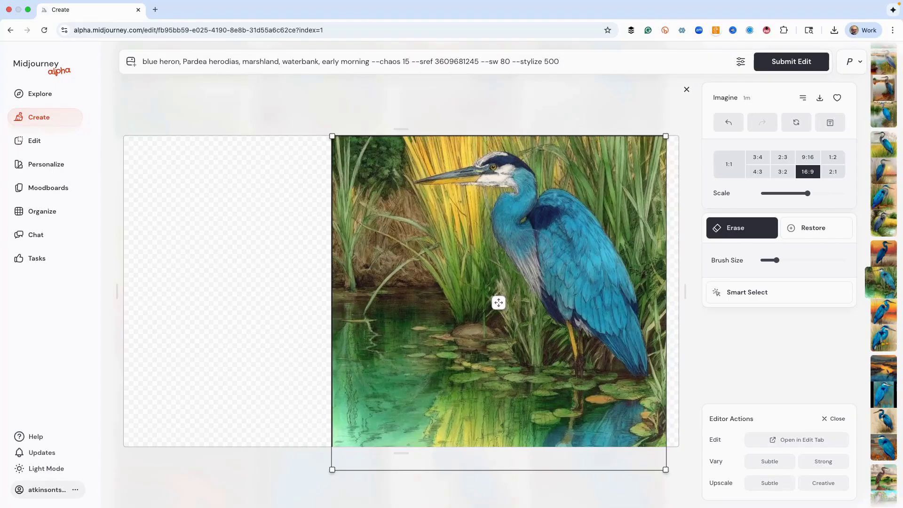
{"action": "left_click_drag", "start_coordinate": [498, 305], "coordinate": [477, 303]}
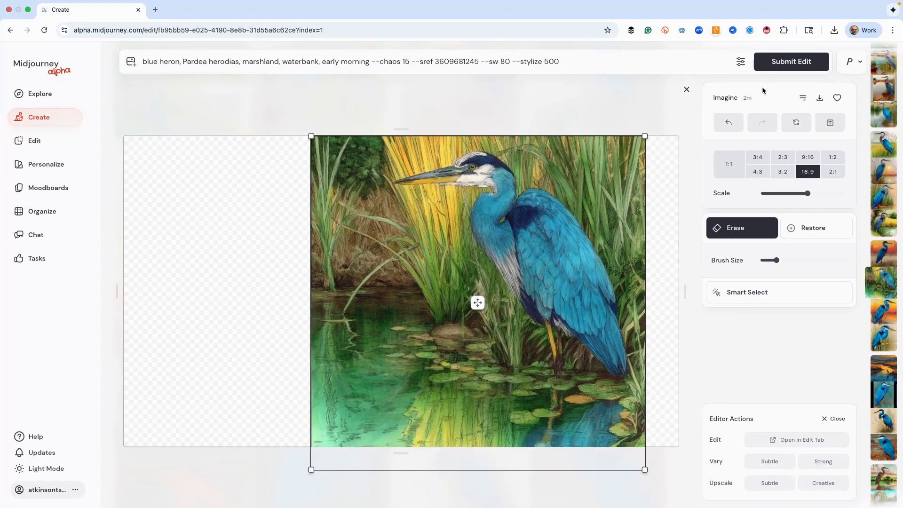
{"action": "left_click", "coordinate": [775, 63]}
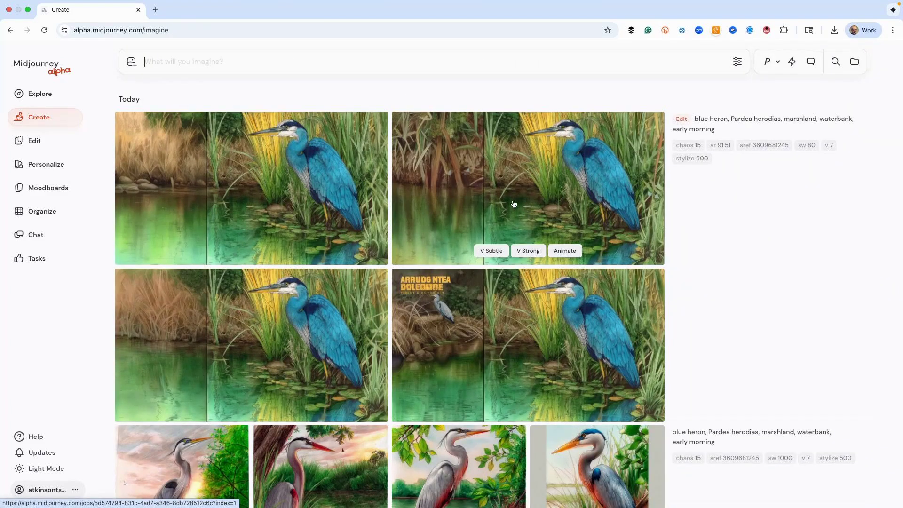
Open the widened heron results and compare the 16:9 variations at full size.
{"action": "left_click", "coordinate": [513, 203]}
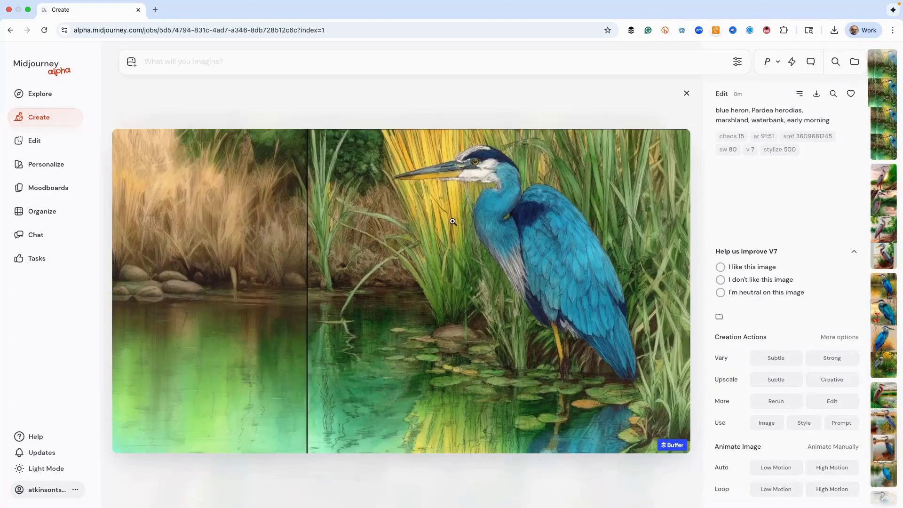
{"action": "key", "text": "Left"}
{"action": "key", "text": "Right"}
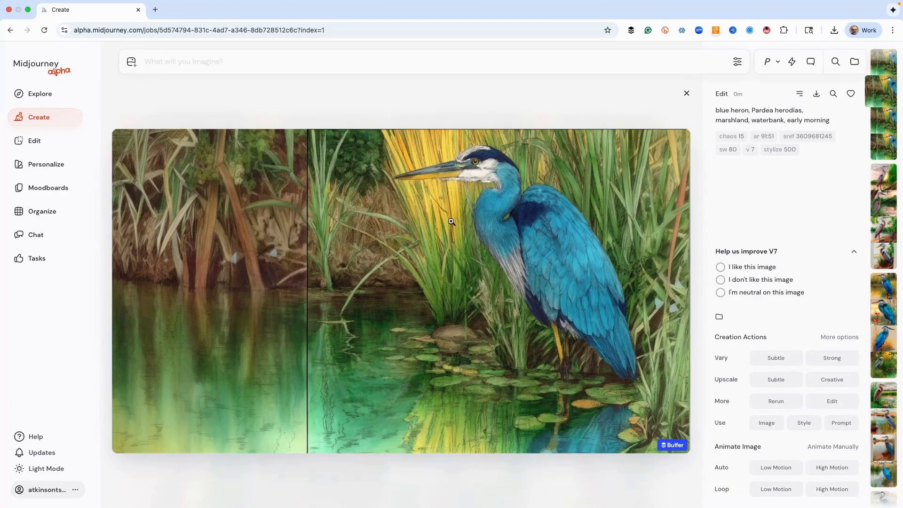
{"action": "key", "text": "Right"}
{"action": "key", "text": "Right"}
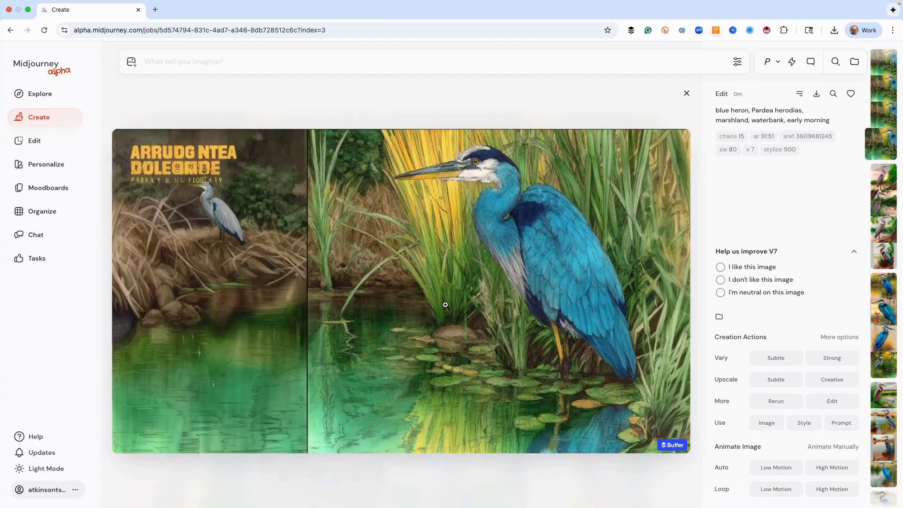
{"action": "key", "text": "Left"}
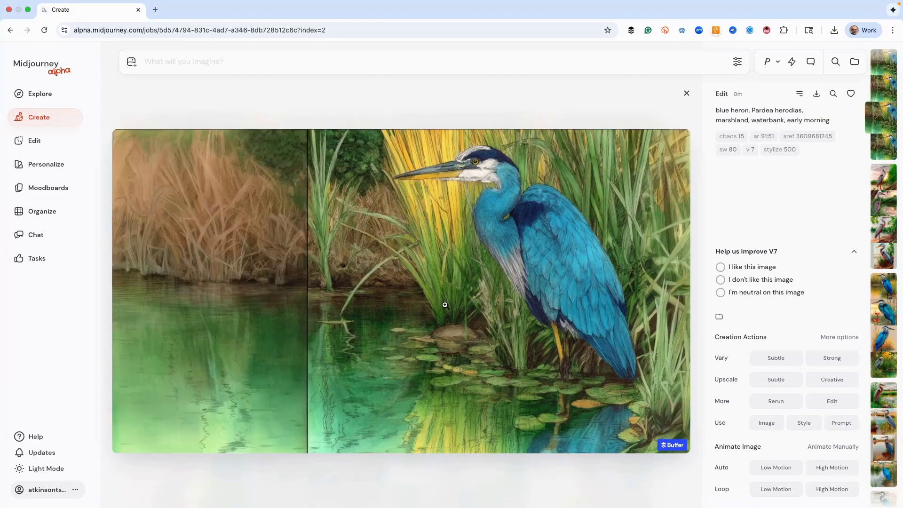
Erase the vertical seam with a 50px brush, regenerate, and open a seam-fixed result.
{"action": "left_click", "coordinate": [835, 403]}
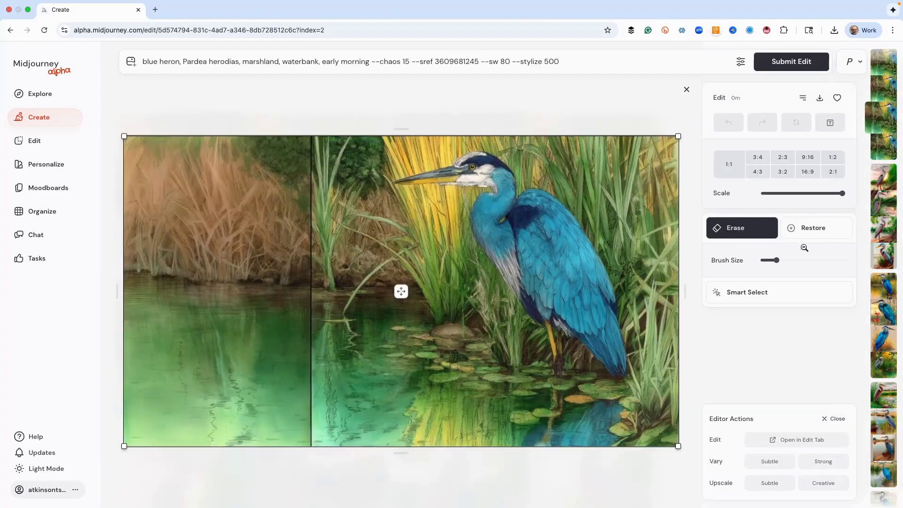
{"action": "left_click_drag", "start_coordinate": [776, 260], "coordinate": [767, 260]}
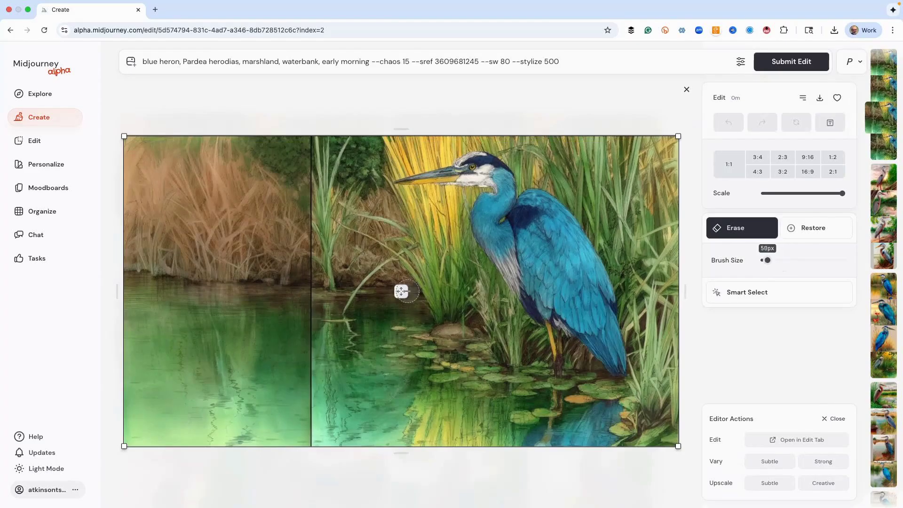
{"action": "mouse_move", "coordinate": [307, 271]}
{"action": "left_mouse_down"}
{"action": "mouse_move", "coordinate": [308, 124]}
{"action": "mouse_move", "coordinate": [305, 473]}
{"action": "left_mouse_up"}
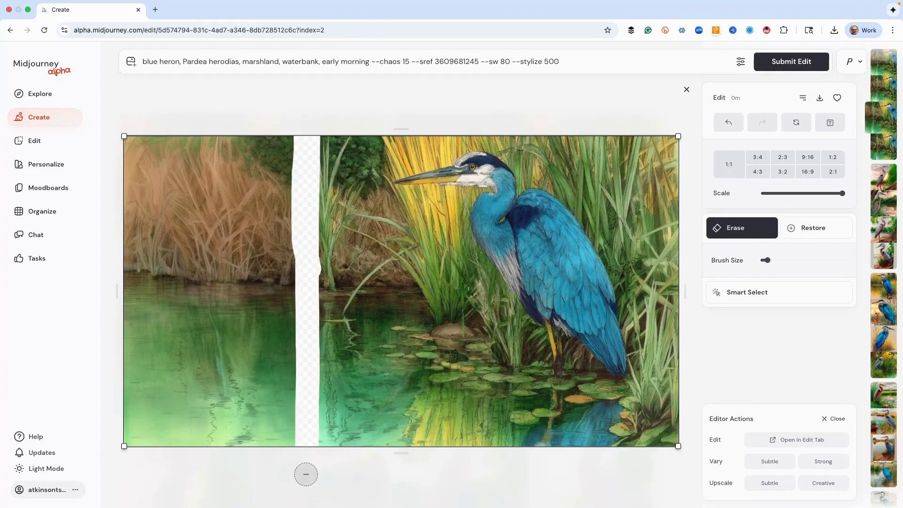
{"action": "left_click", "coordinate": [789, 61]}
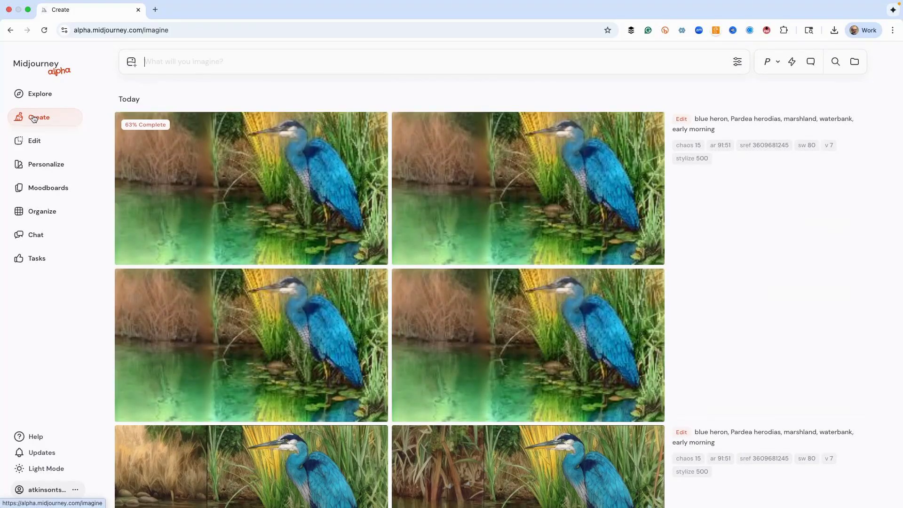
{"action": "left_click", "coordinate": [507, 325]}
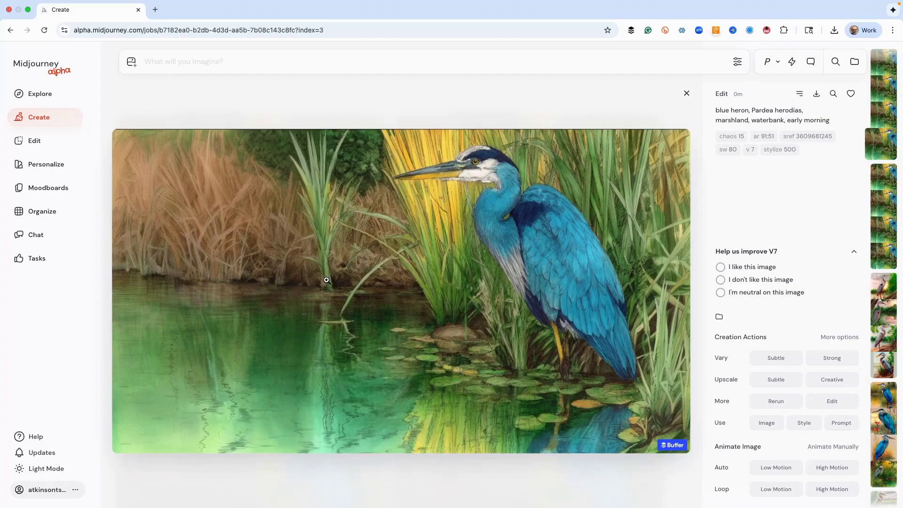
{"action": "left_click", "coordinate": [46, 96]}
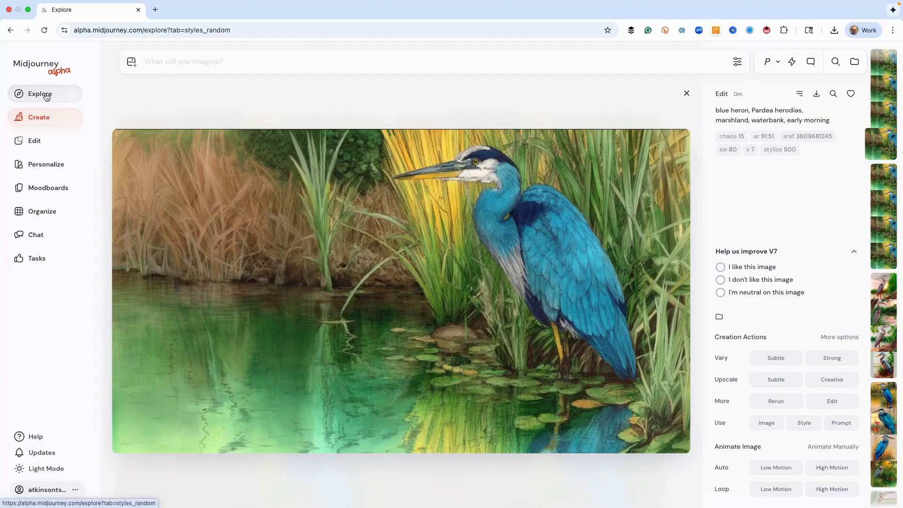
{"action": "scroll", "coordinate": [518, 292], "scroll_direction": "up", "scroll_amount": 3}
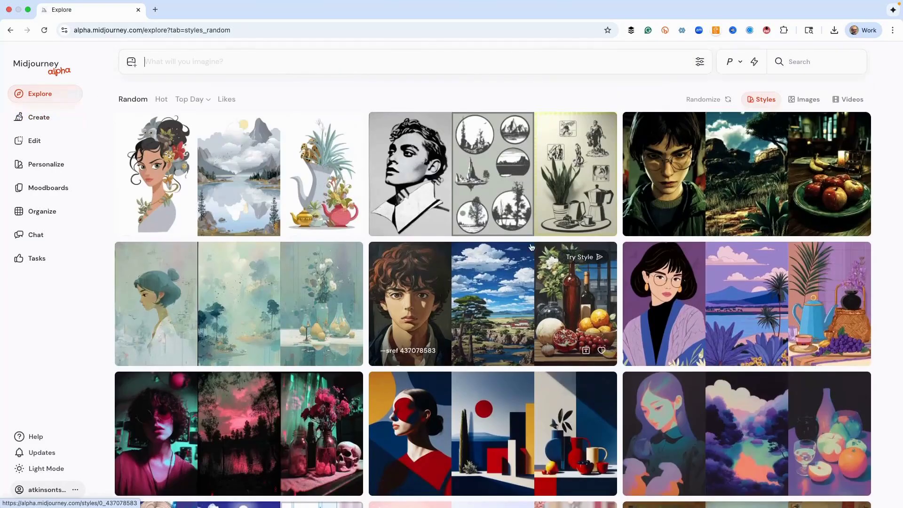
{"action": "left_click", "coordinate": [230, 72]}
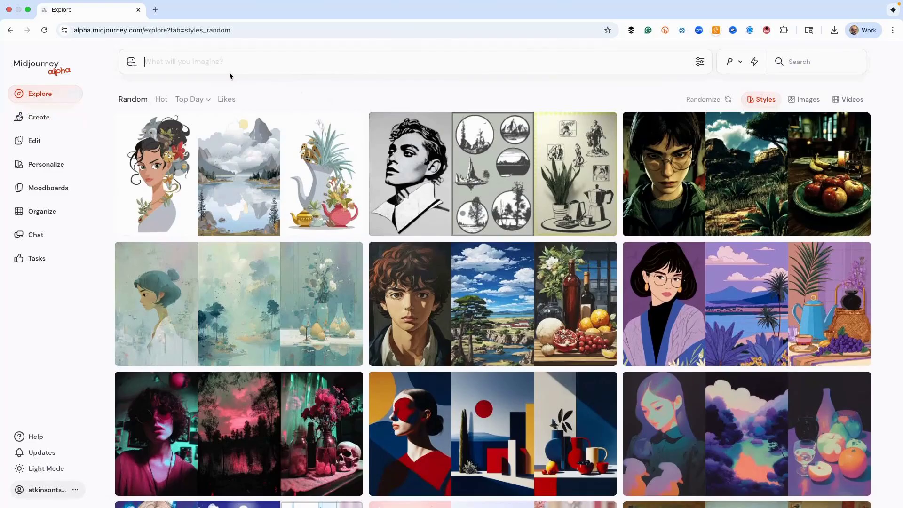
{"action": "type", "text": "blue heron, Pardea herodias, marshland, waterbank, early morning"}
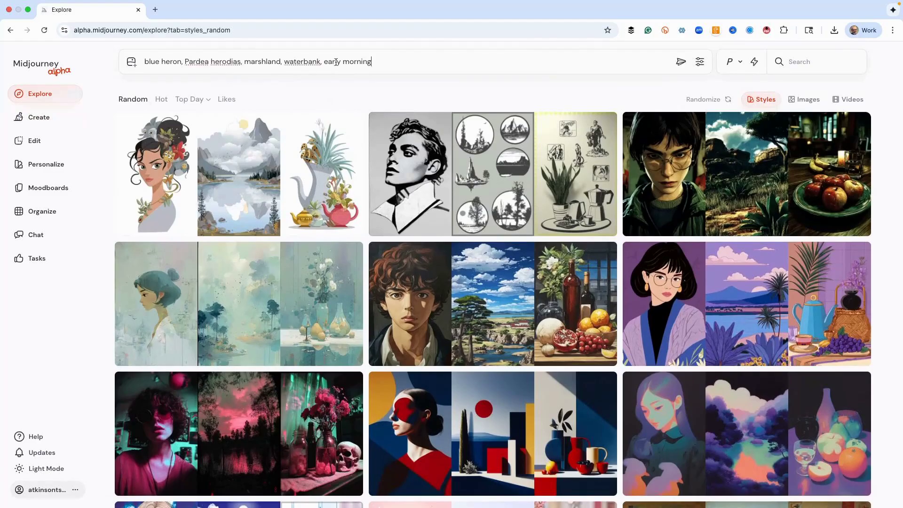
{"action": "left_click", "coordinate": [790, 60]}
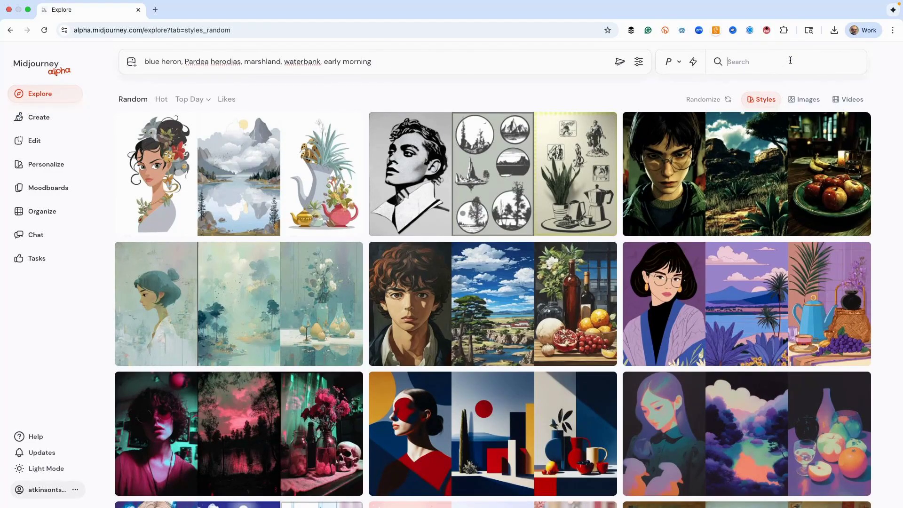
{"action": "type", "text": "film noir"}
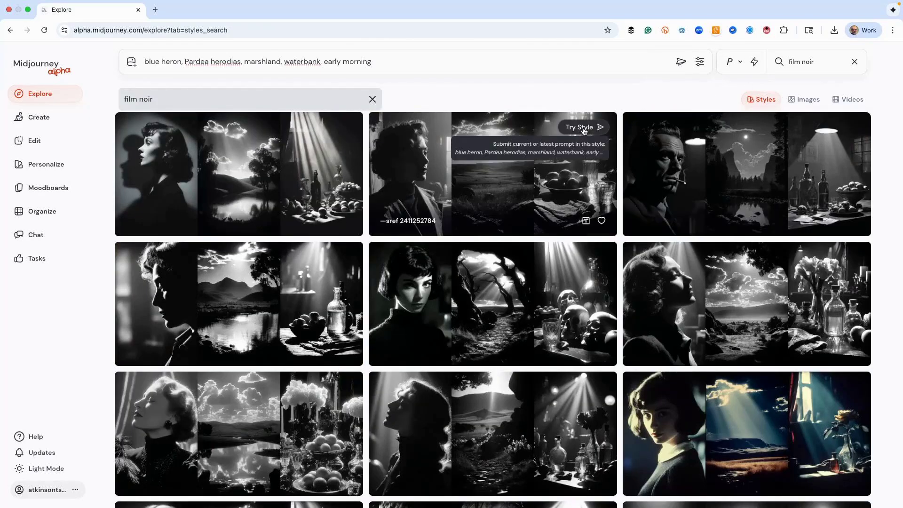
{"action": "left_click", "coordinate": [37, 118]}
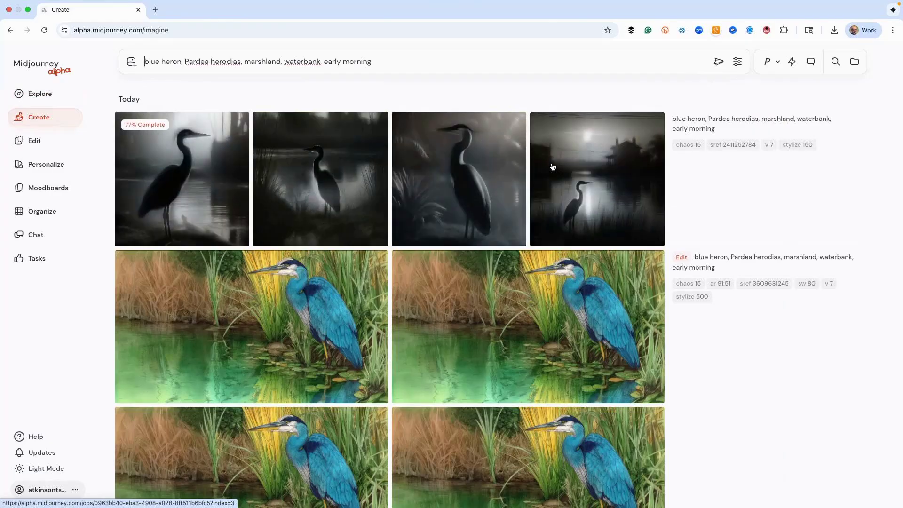
{"action": "left_click", "coordinate": [553, 166]}
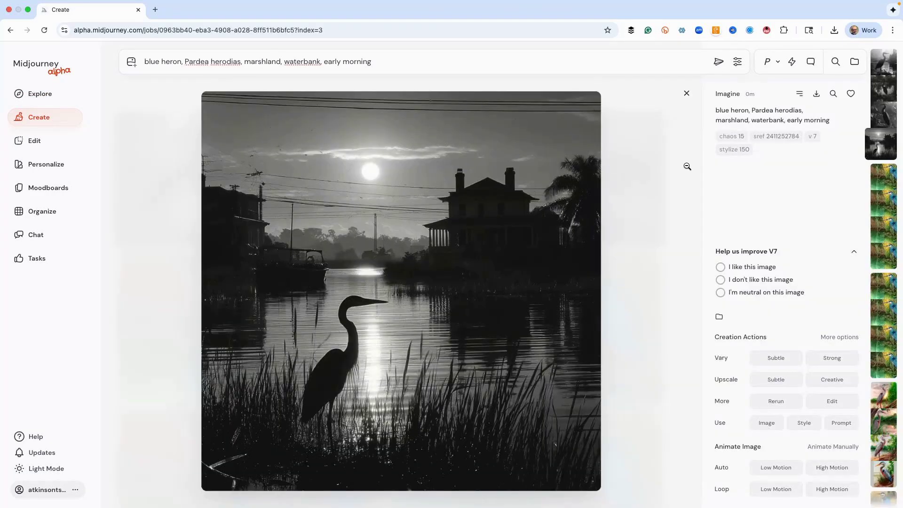